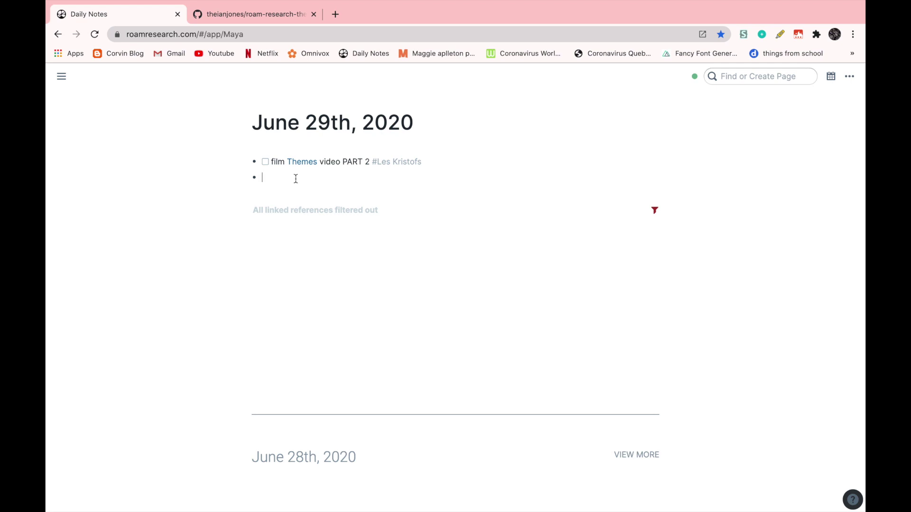
Create a [[roam/css]] page link and open the roam/css page
text([[roam/css)
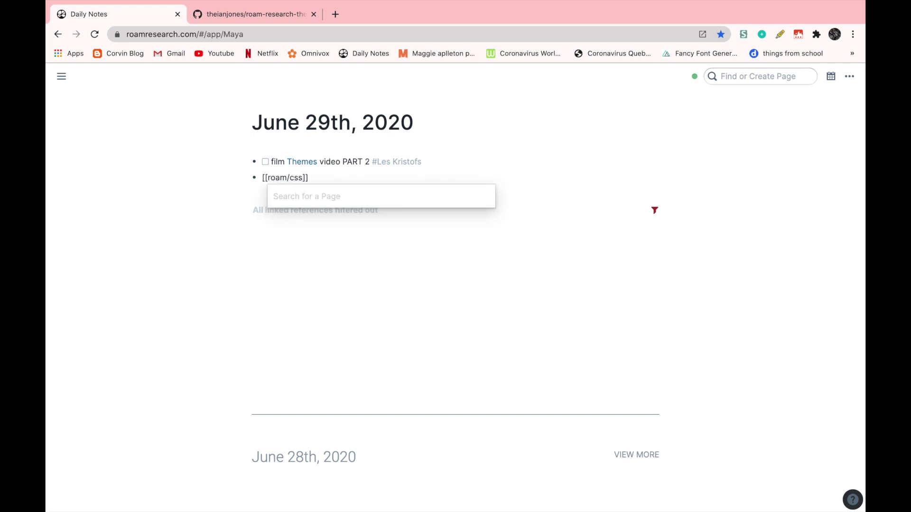
key(Return)
key(Return)
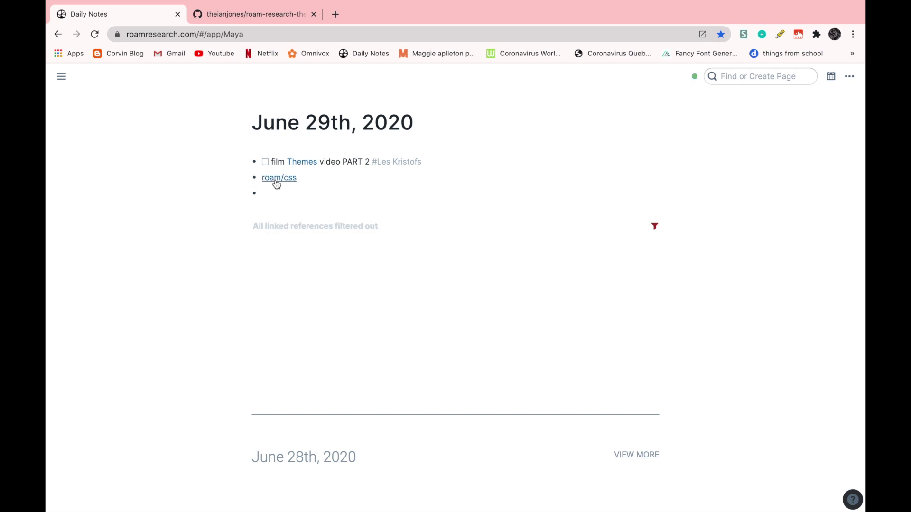
click(276, 180)
Write a 'themes' block with two levels of nested empty child blocks beneath it
click(284, 161)
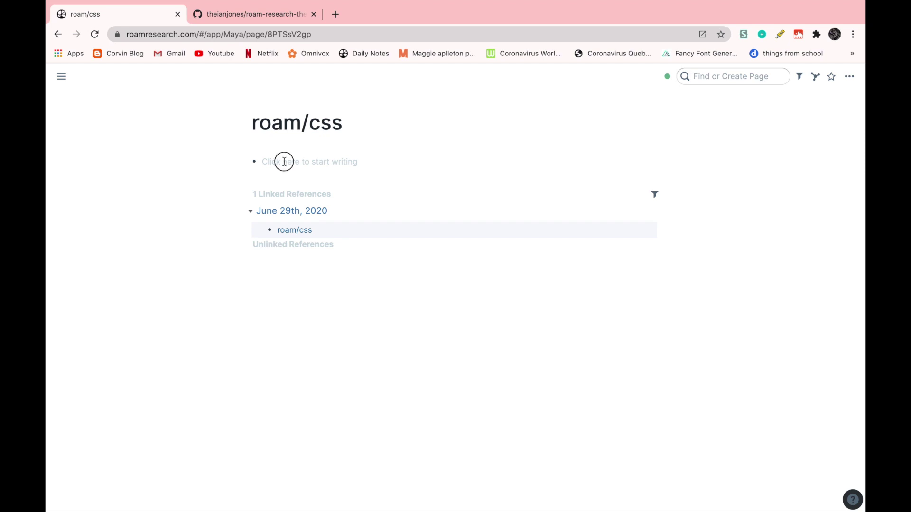
text(themes)
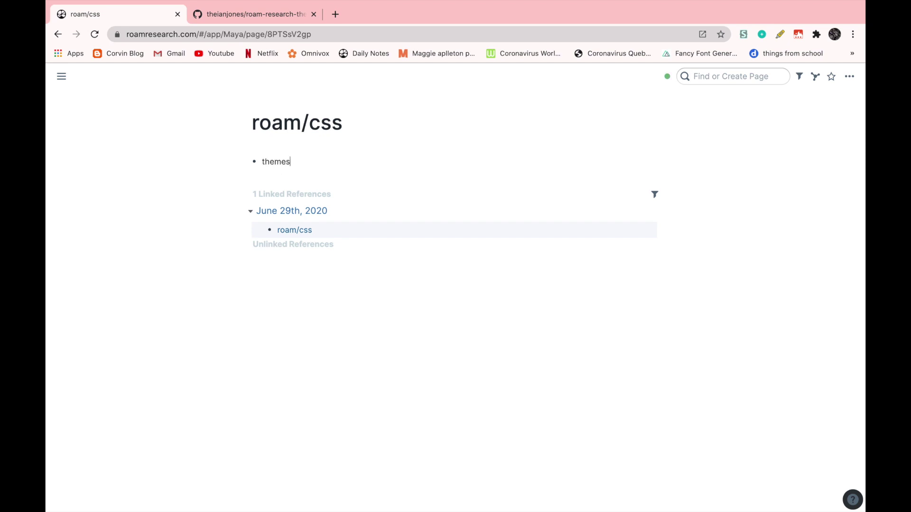
key(Return)
key(Tab)
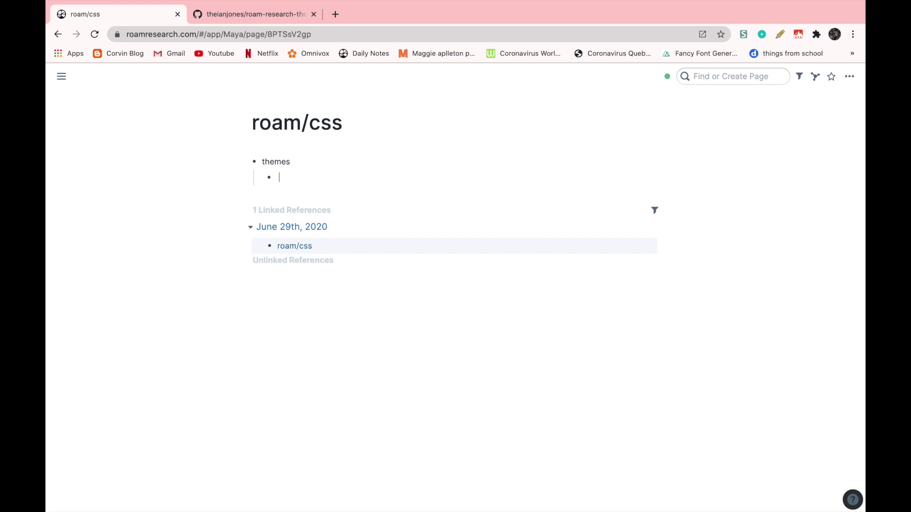
key(Return)
key(Tab)
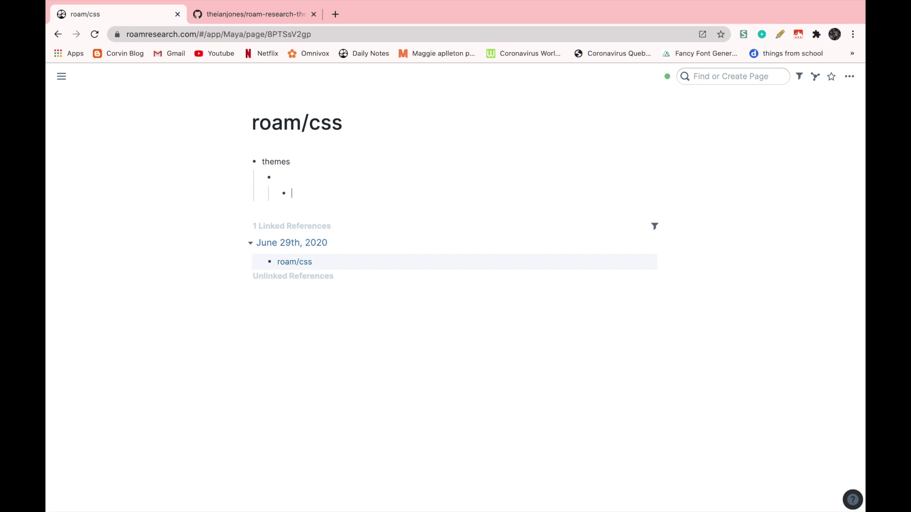
Turn the deepest nested block into a /code Code Block with language css
text(/code)
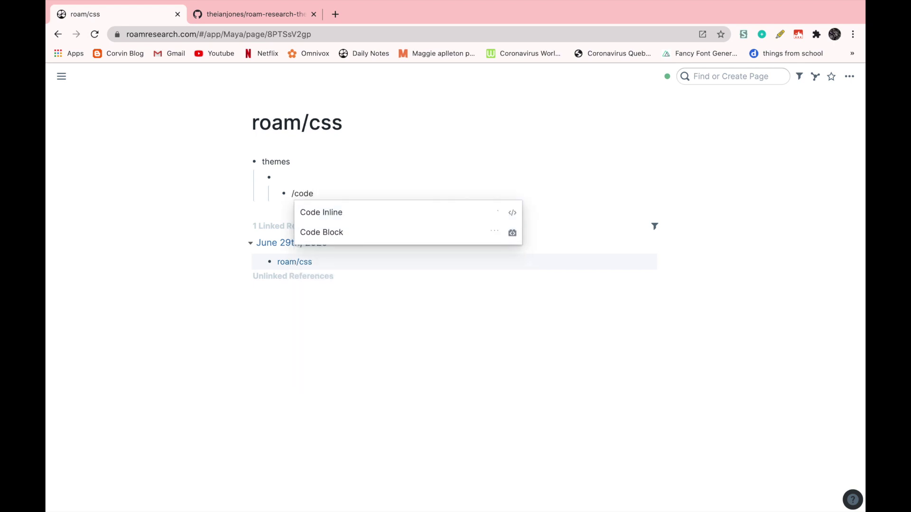
key(Down)
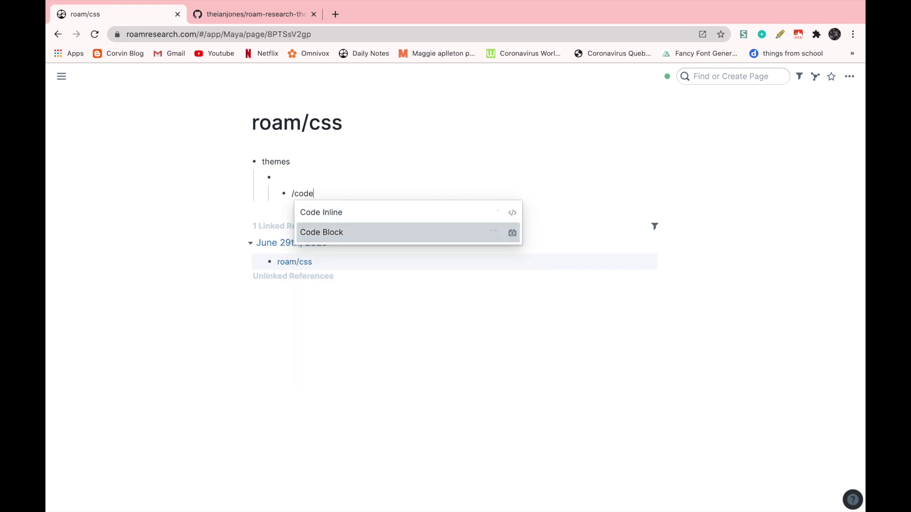
key(Return)
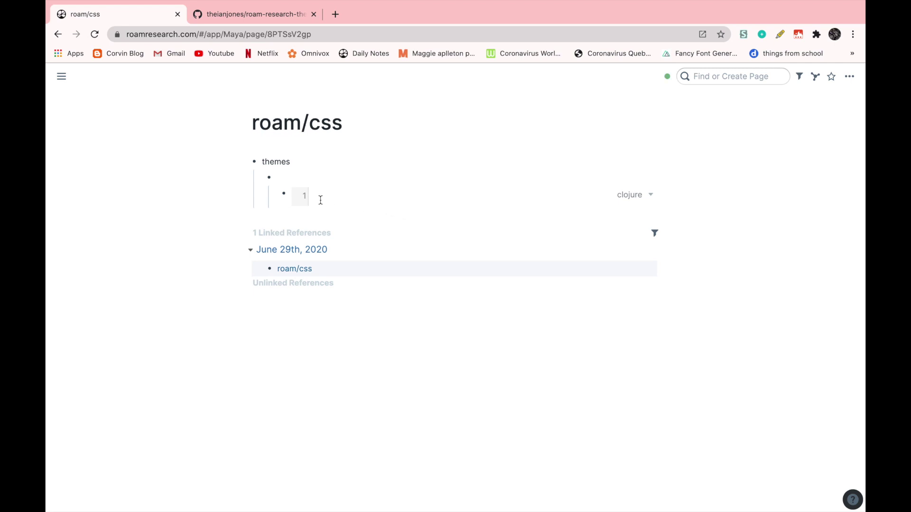
click(631, 196)
click(634, 213)
Browse the roam-research-themes README screenshots on GitHub, ending back at Zenithdecker
click(254, 16)
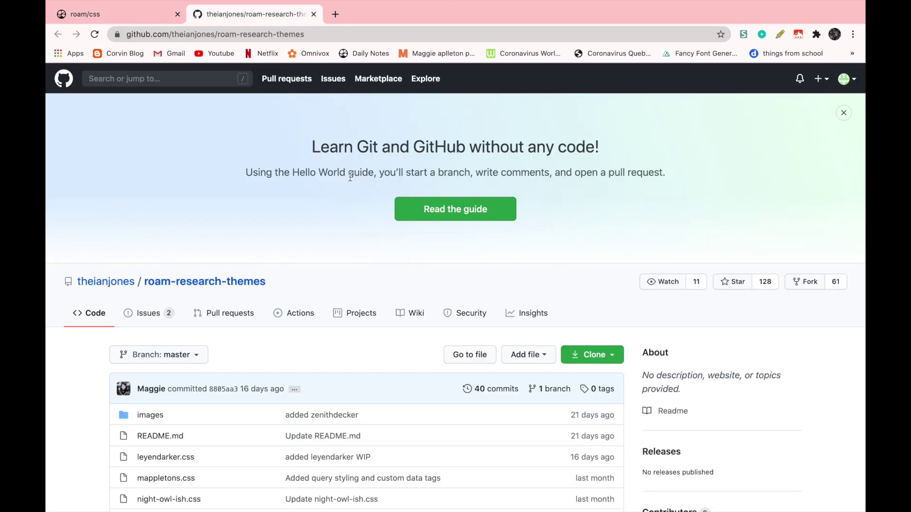
scroll(350, 177, down, 3)
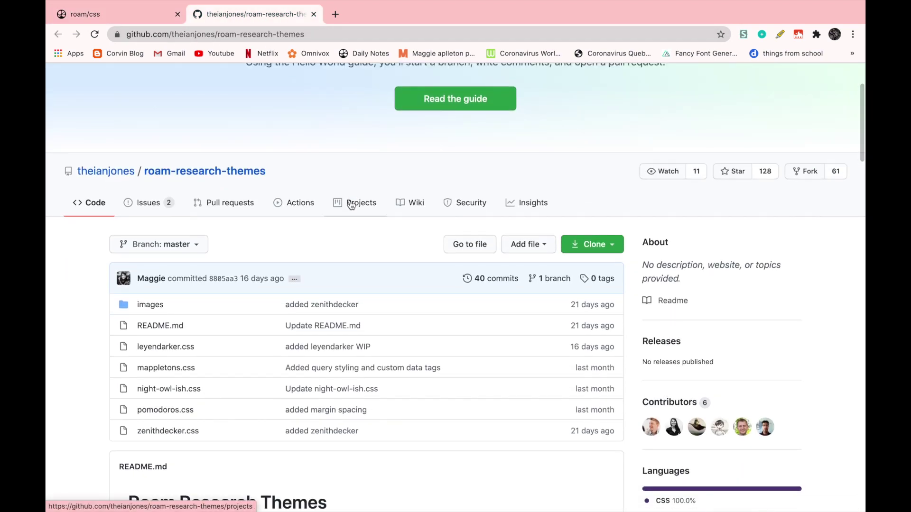
scroll(351, 205, down, 8)
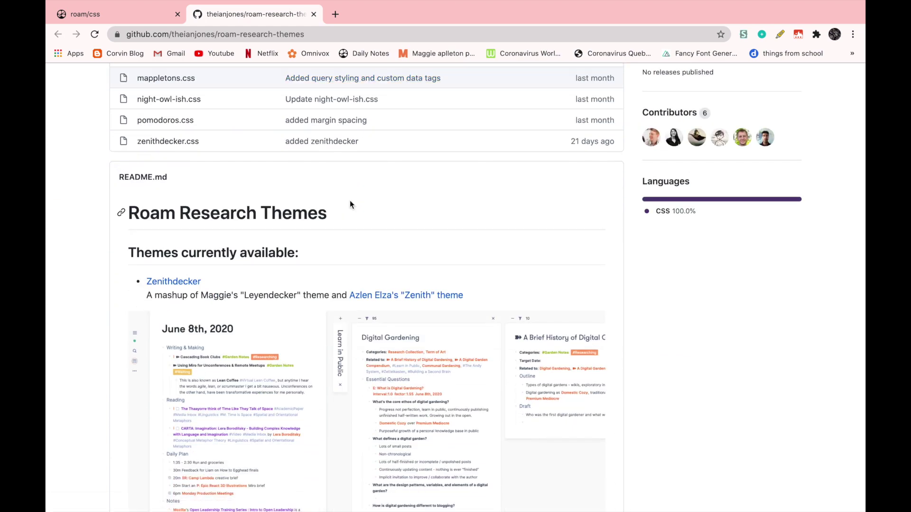
scroll(350, 204, down, 9)
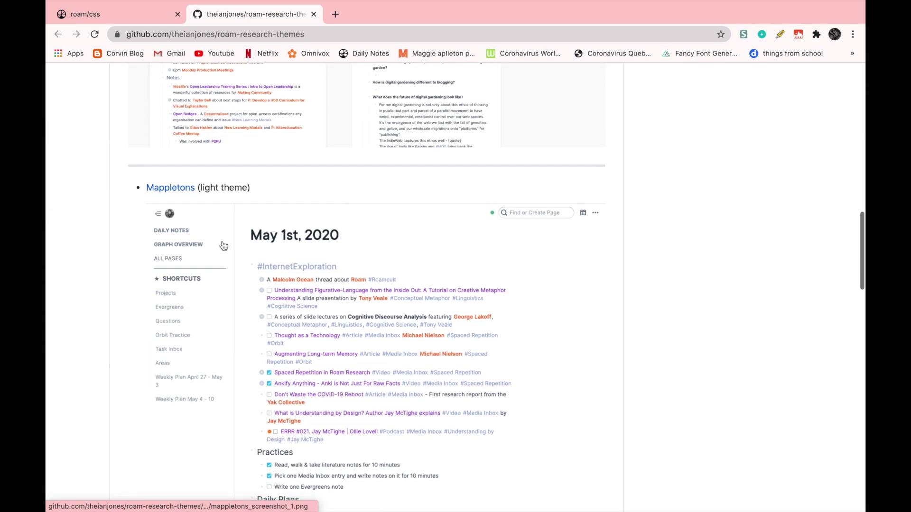
scroll(273, 210, up, 6)
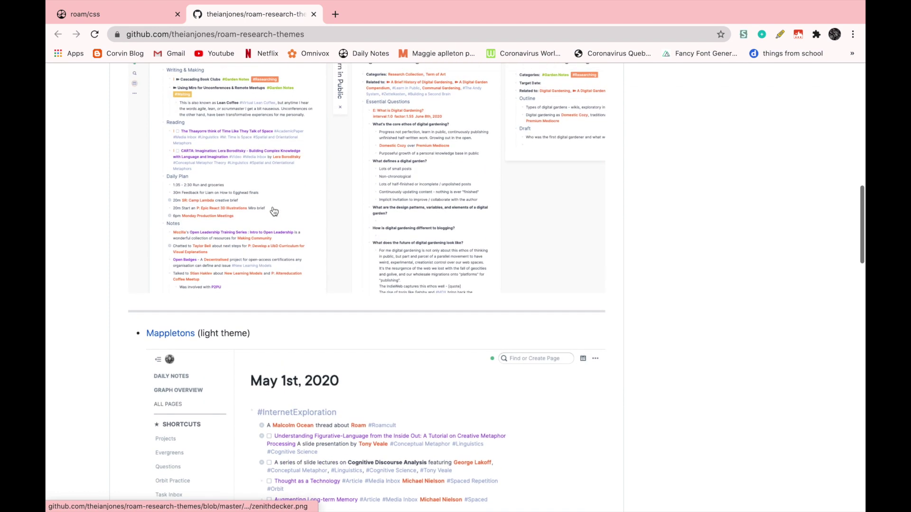
scroll(274, 210, up, 1)
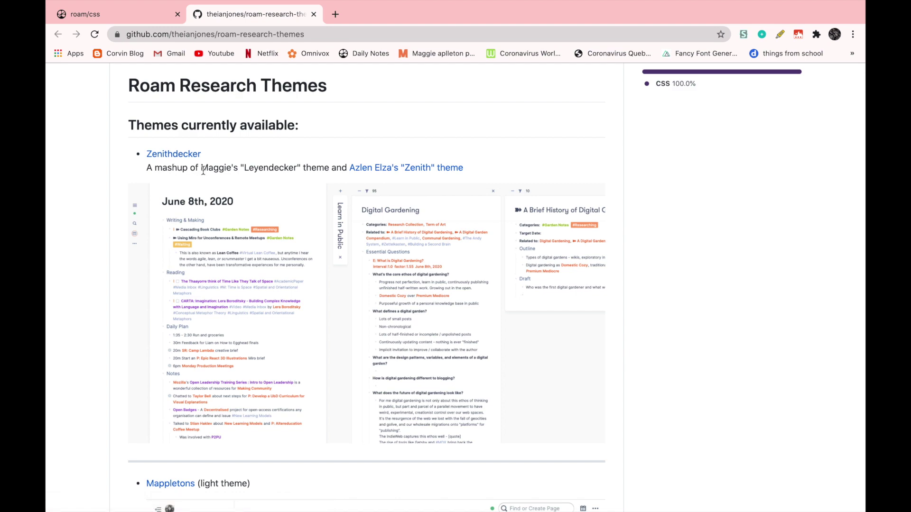
scroll(372, 189, down, 3)
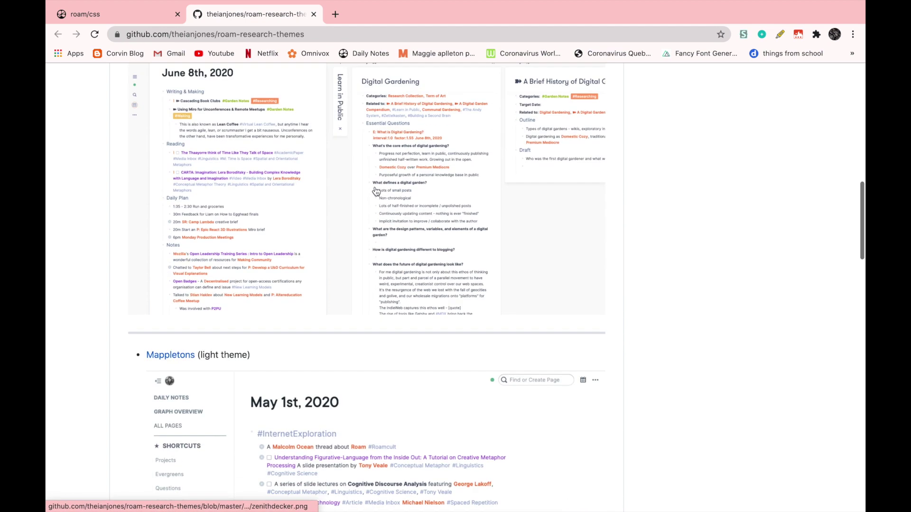
scroll(375, 190, up, 2)
scroll(375, 191, down, 4)
scroll(375, 191, down, 15)
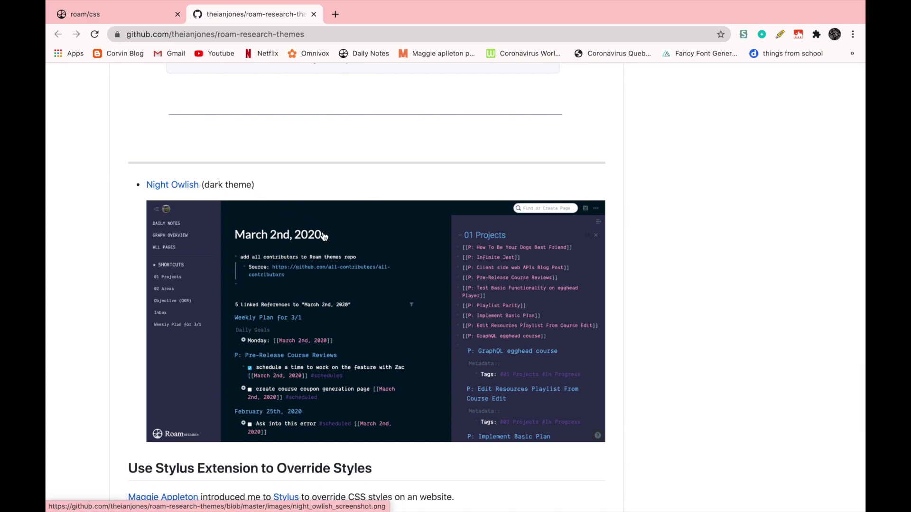
scroll(324, 235, down, 3)
scroll(324, 236, up, 13)
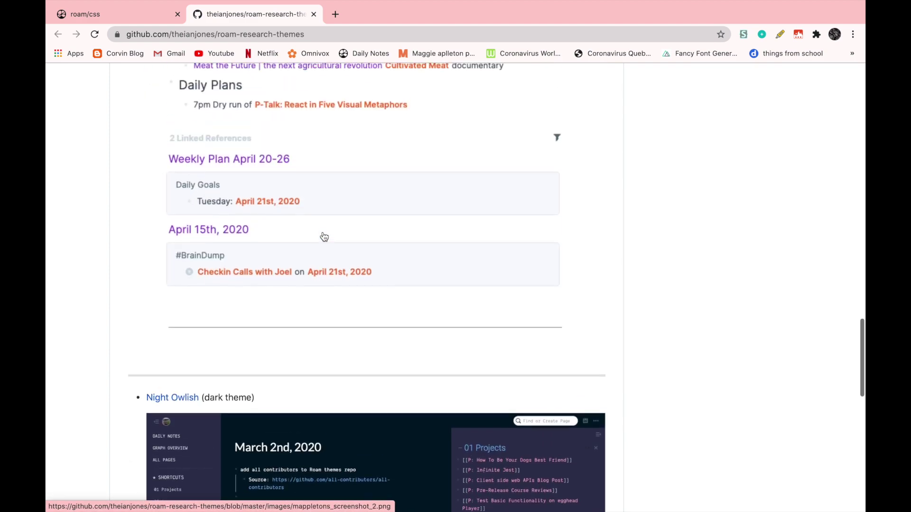
scroll(325, 235, up, 8)
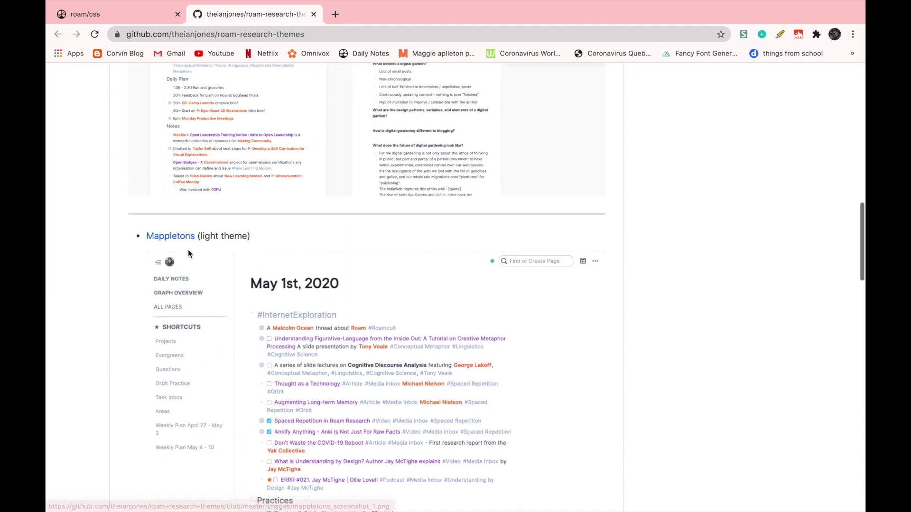
scroll(183, 241, up, 5)
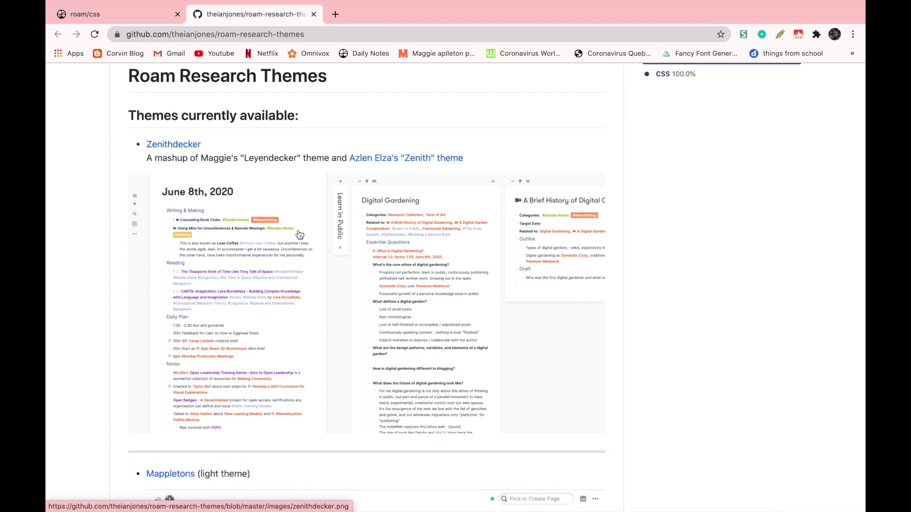
Open the raw Zenithdecker CSS file and select all of its text
click(184, 149)
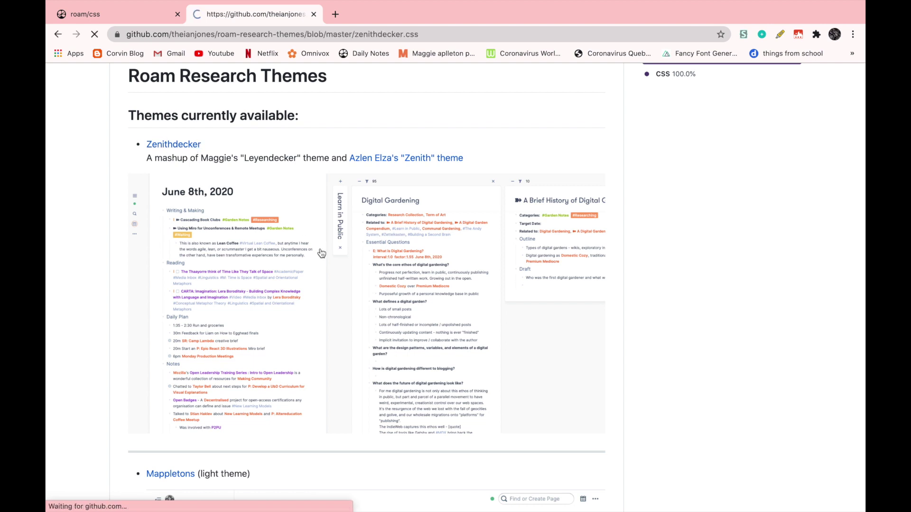
scroll(320, 252, down, 3)
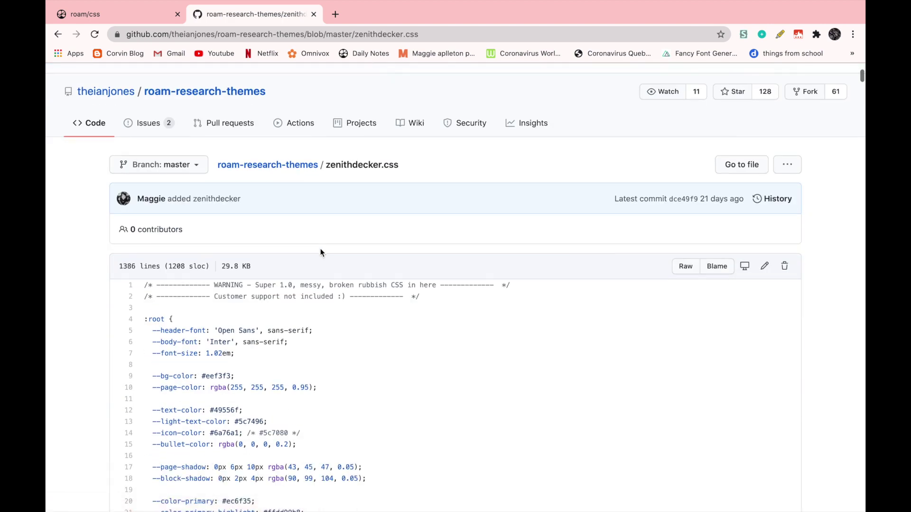
scroll(320, 253, down, 2)
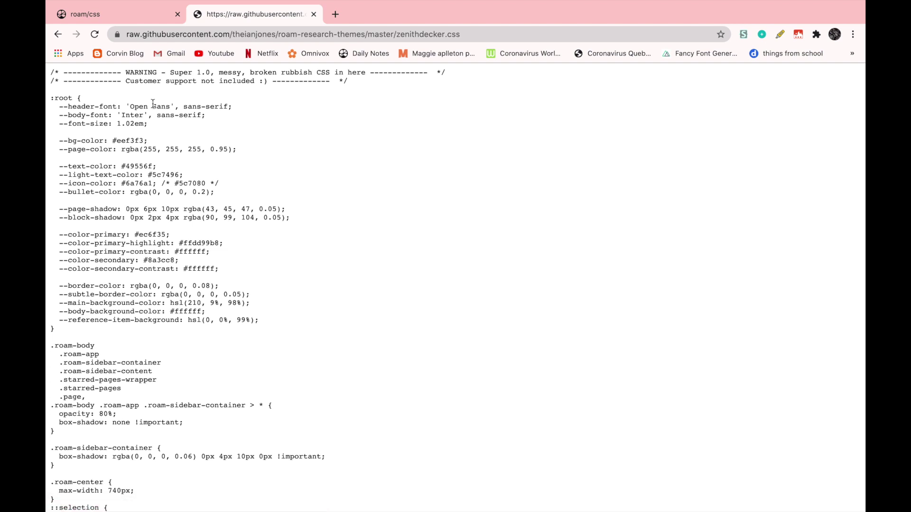
key(super+a)
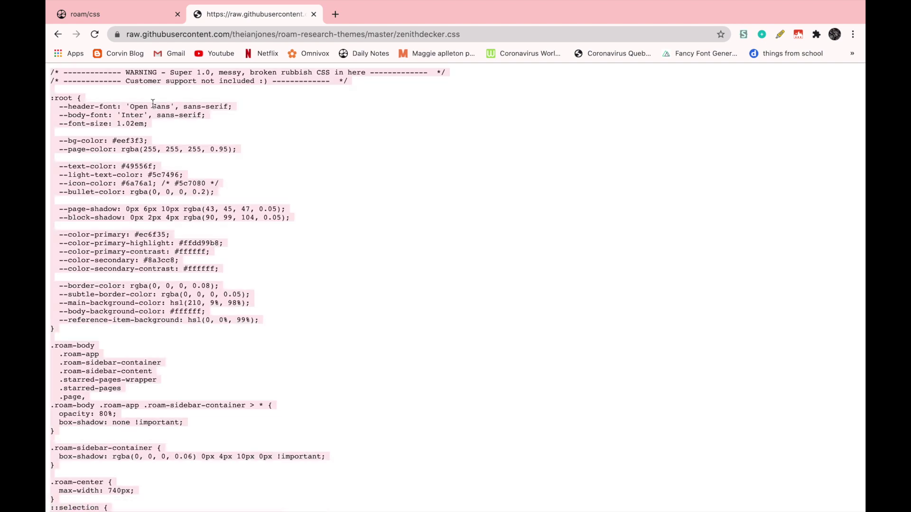
click(94, 14)
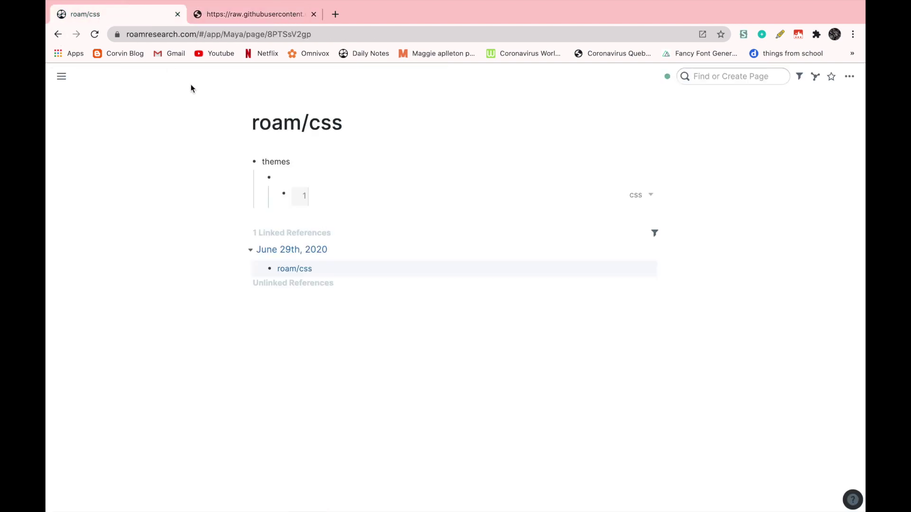
Paste the Zenithdecker CSS into the code block and label its parent 'cool vertical sidebar theme'
click(323, 197)
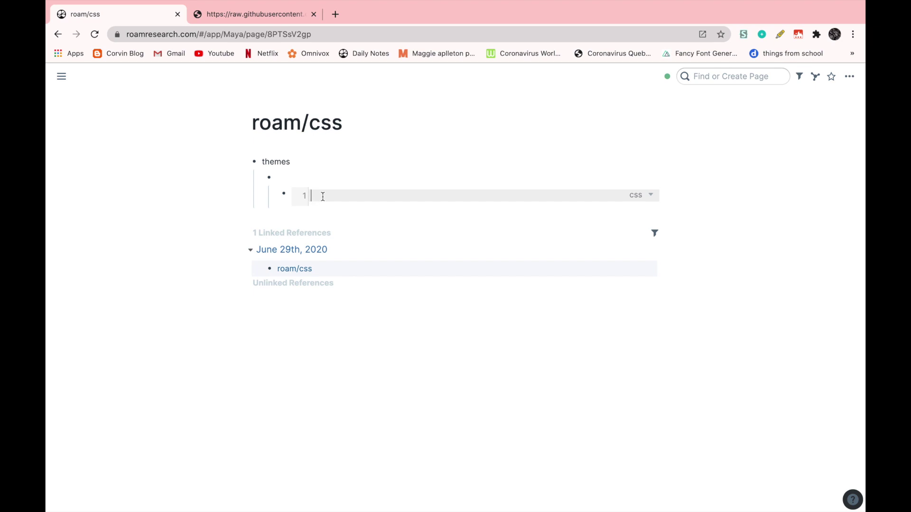
key(super+v)
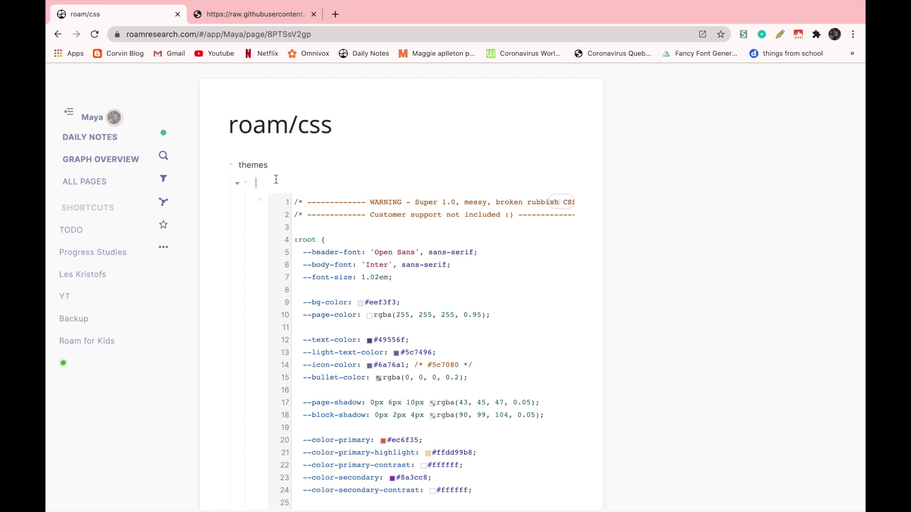
text(cool vertical sidebar theme)
click(85, 139)
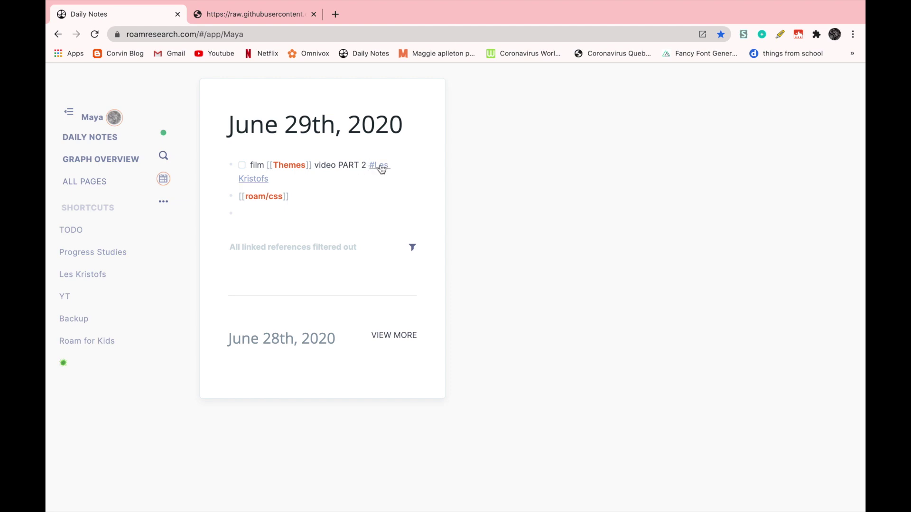
shift+click(382, 170)
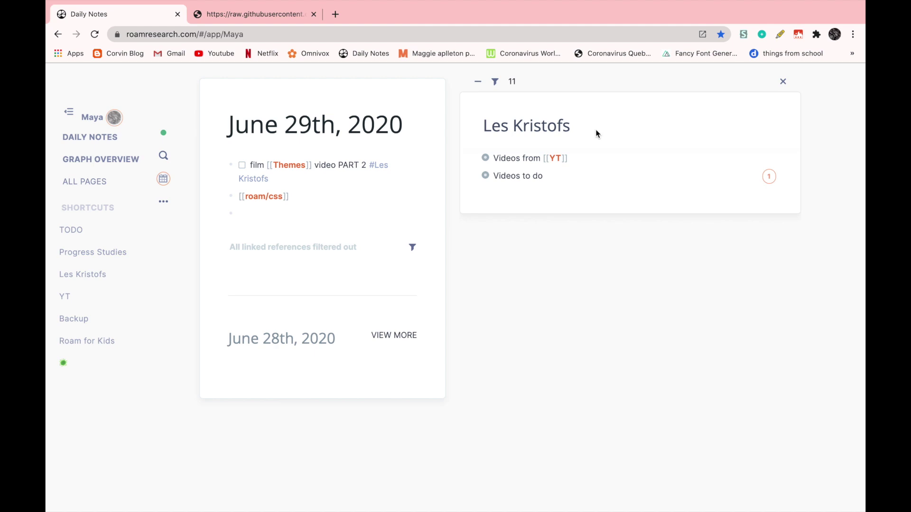
click(635, 287)
click(477, 82)
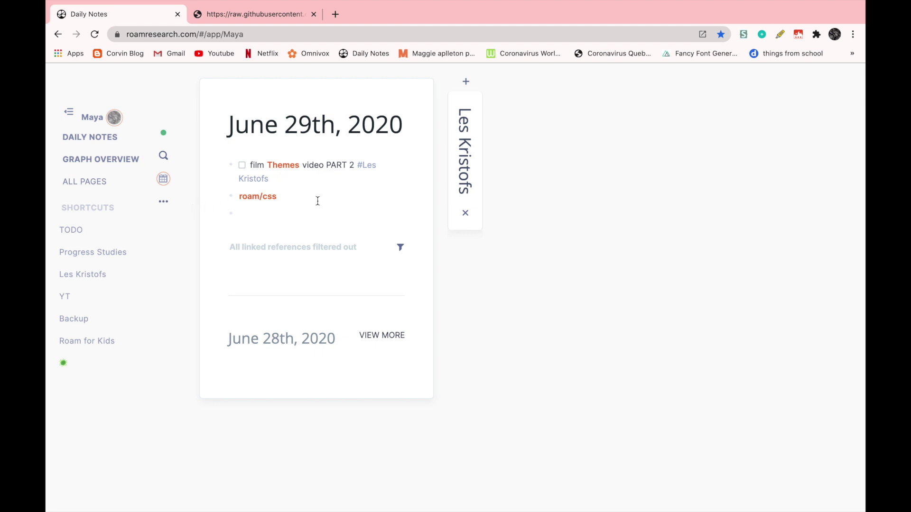
On roam/css, add a new version to the cool vertical sidebar theme block
click(271, 201)
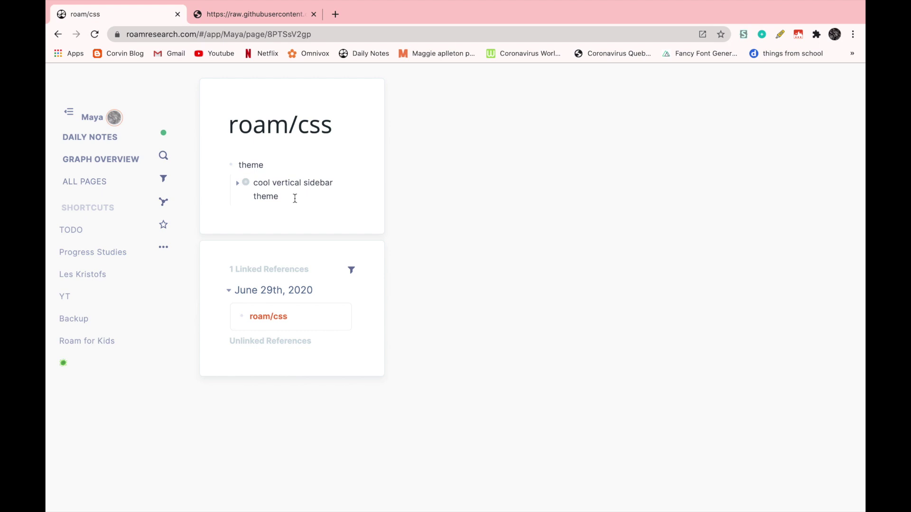
right_click(246, 182)
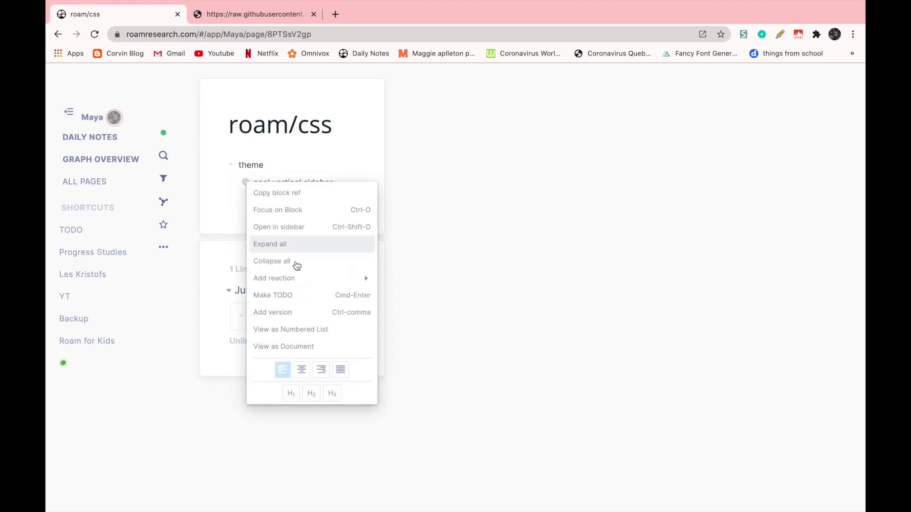
click(312, 313)
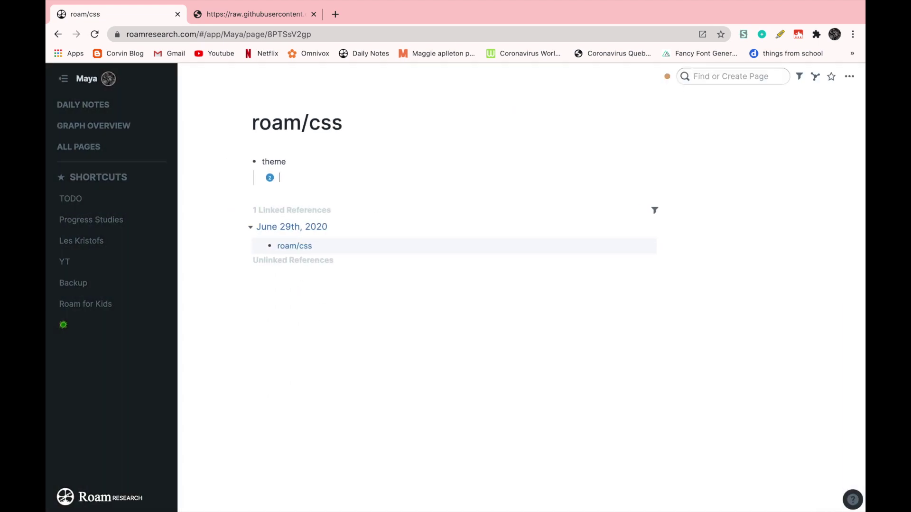
Nest an empty /code block under the new version with language css
key(Return)
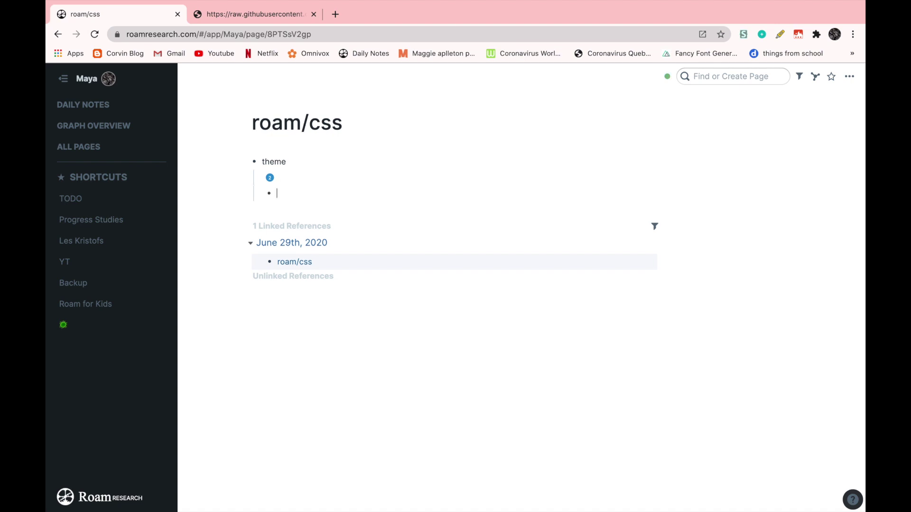
key(Tab)
text(/cod)
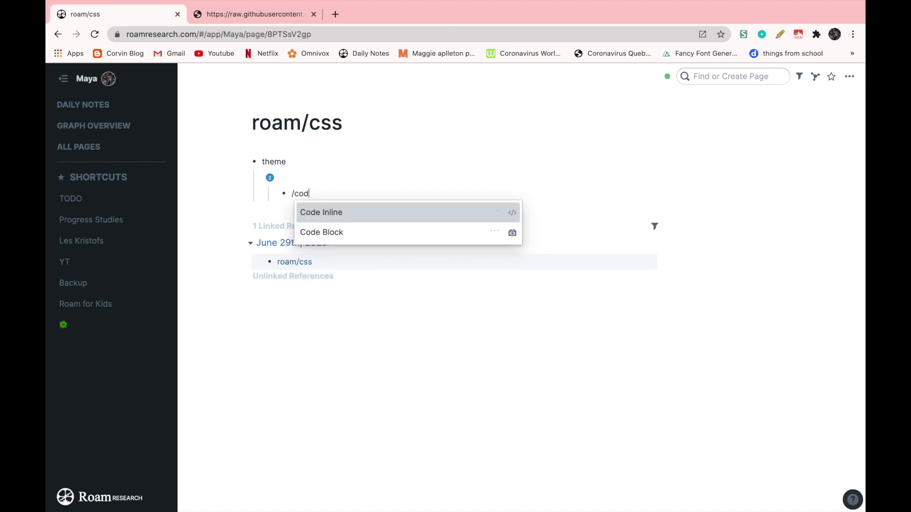
text(e)
key(Down)
key(Return)
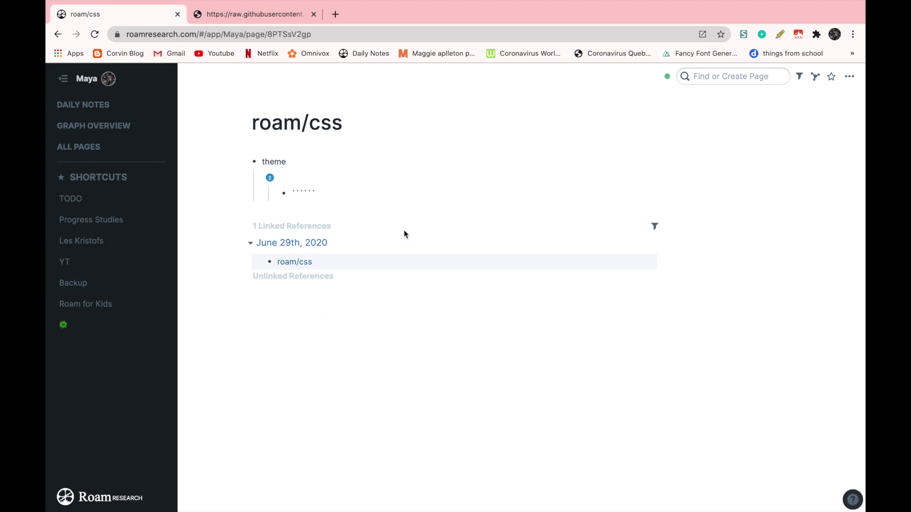
click(631, 195)
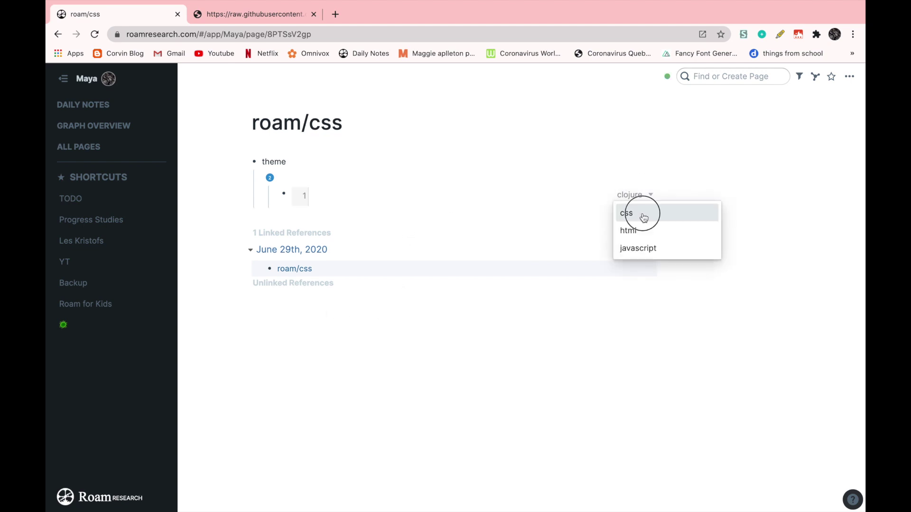
click(644, 218)
click(259, 22)
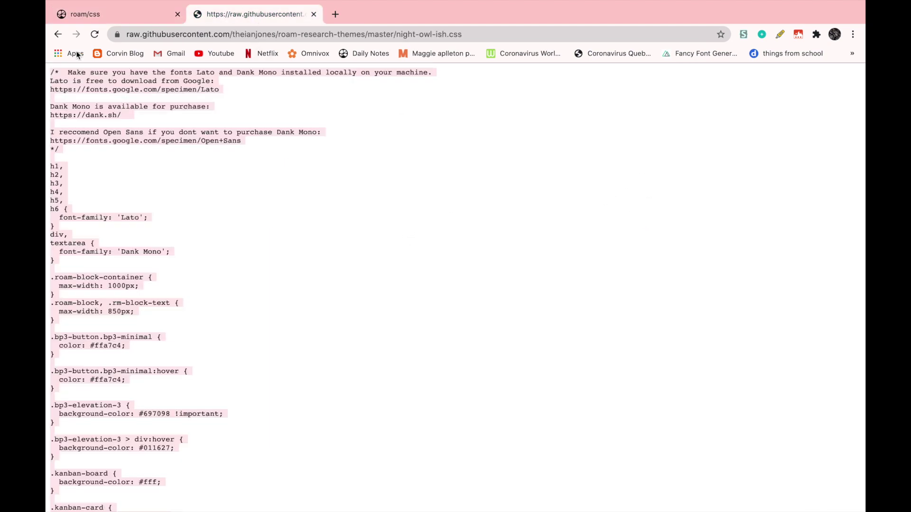
Open the raw mappletons.css file from the roam-research-themes repository
click(58, 34)
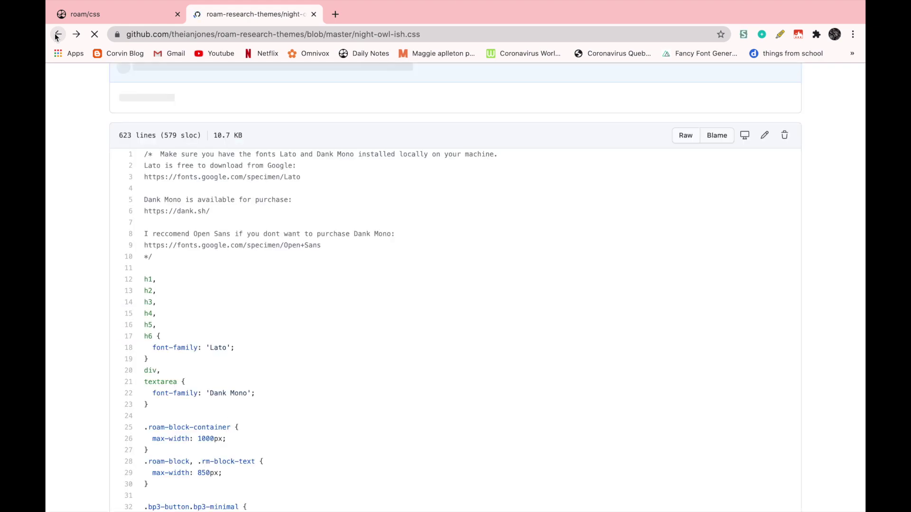
click(58, 34)
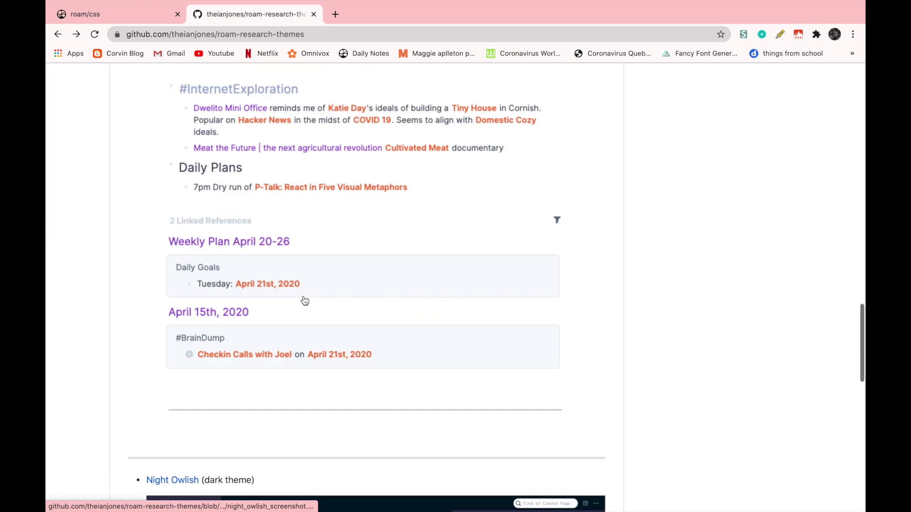
scroll(304, 301, up, 15)
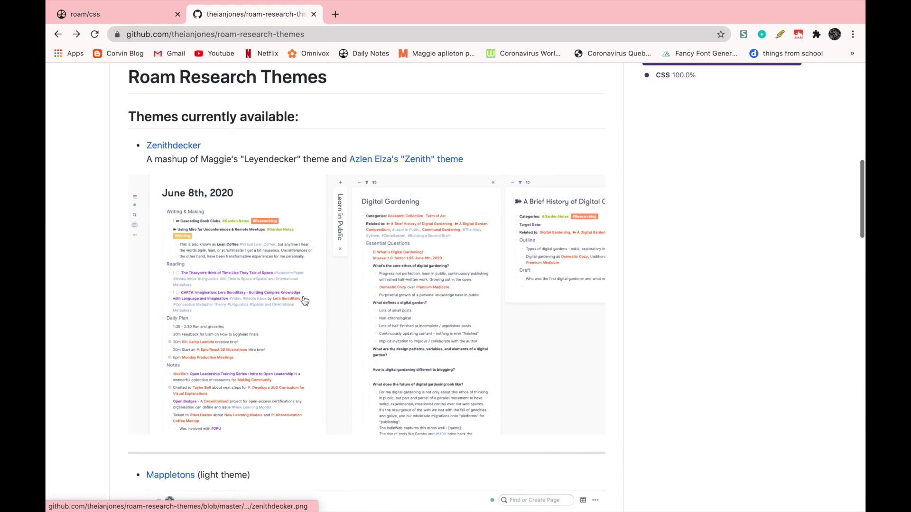
scroll(252, 156, down, 5)
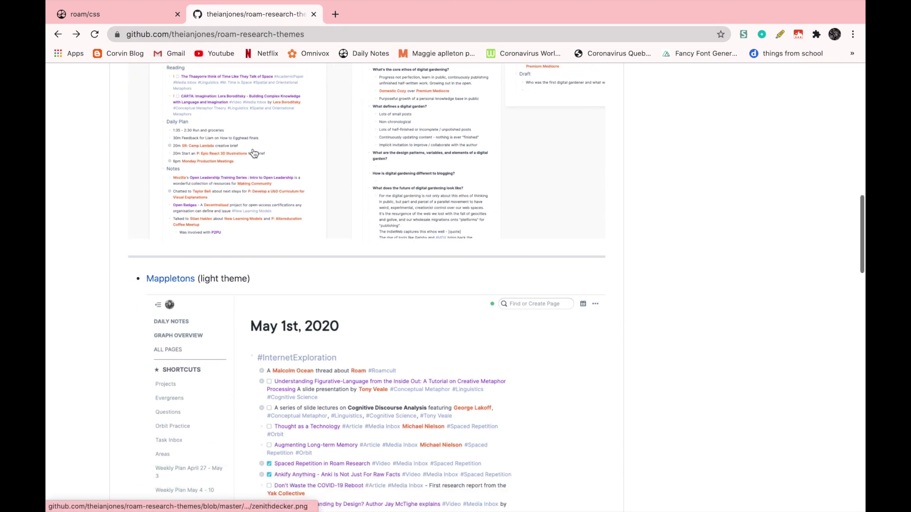
scroll(254, 153, down, 2)
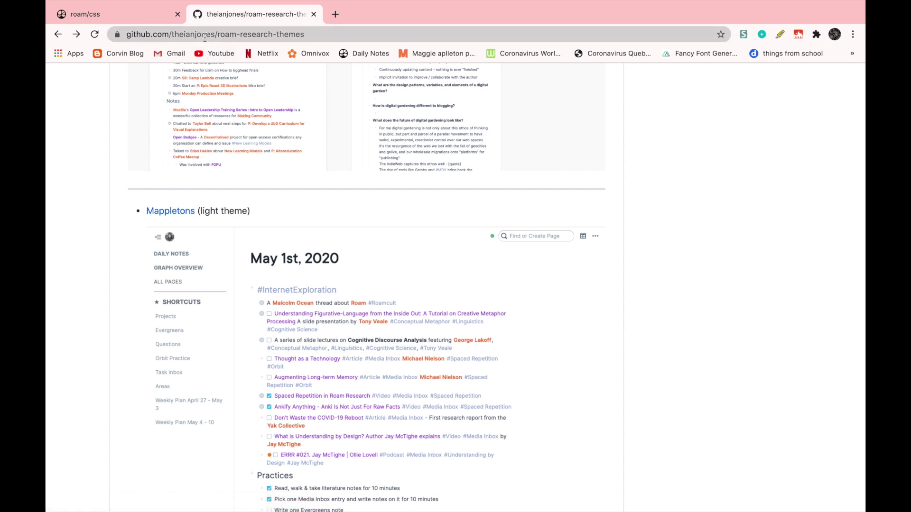
click(182, 210)
scroll(404, 228, down, 2)
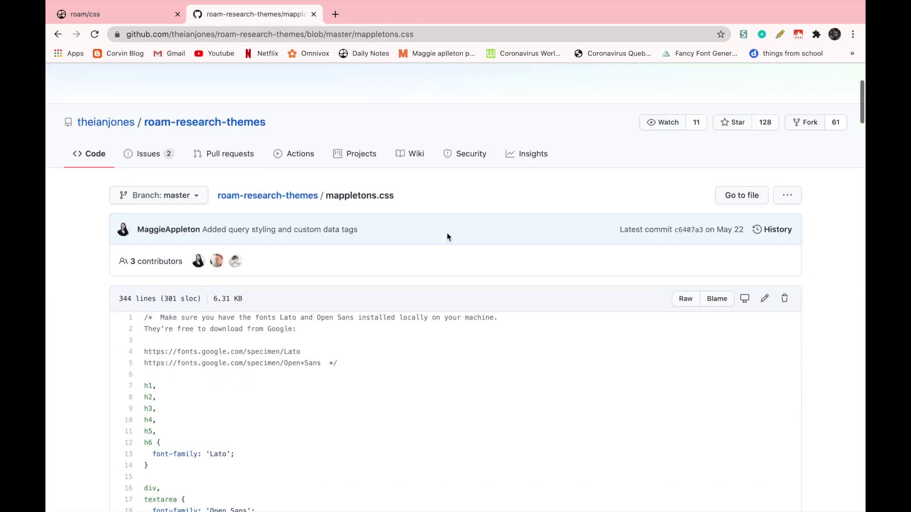
scroll(536, 309, down, 3)
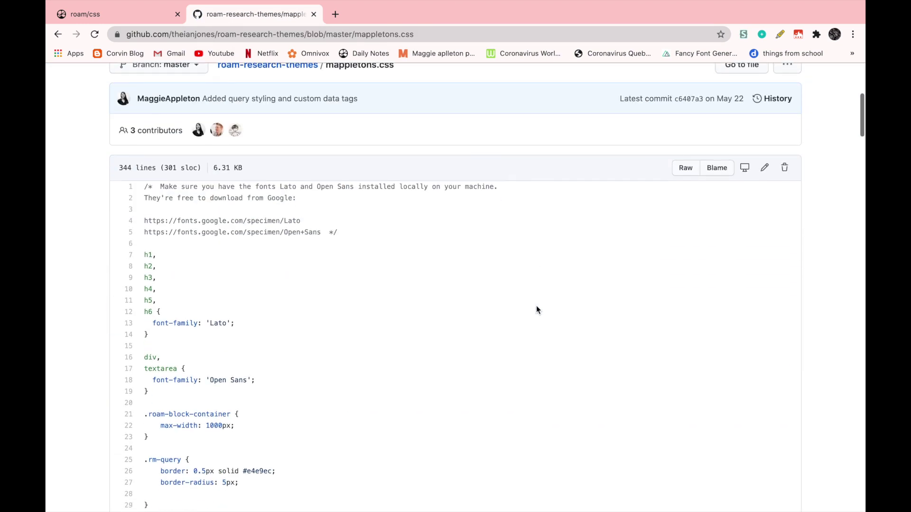
click(690, 170)
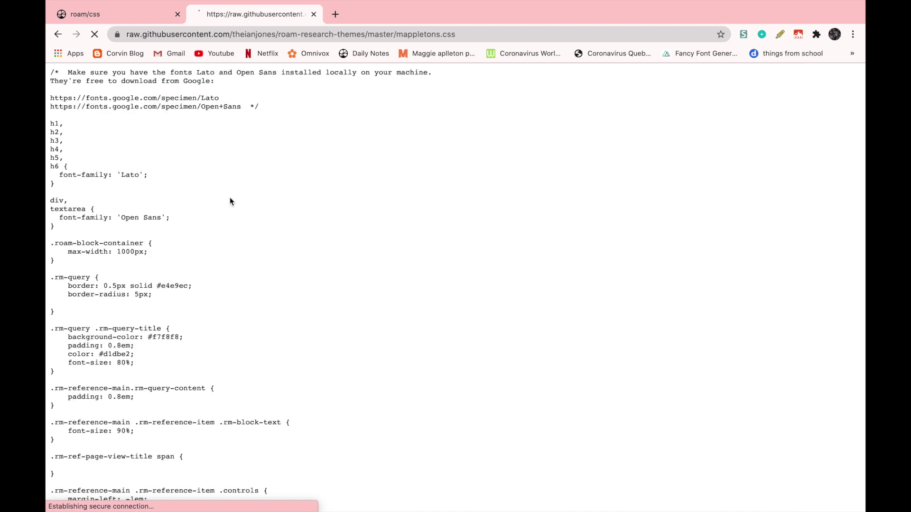
Select all the Mappletons CSS and place the caret in the empty roam/css code block
key(super+a)
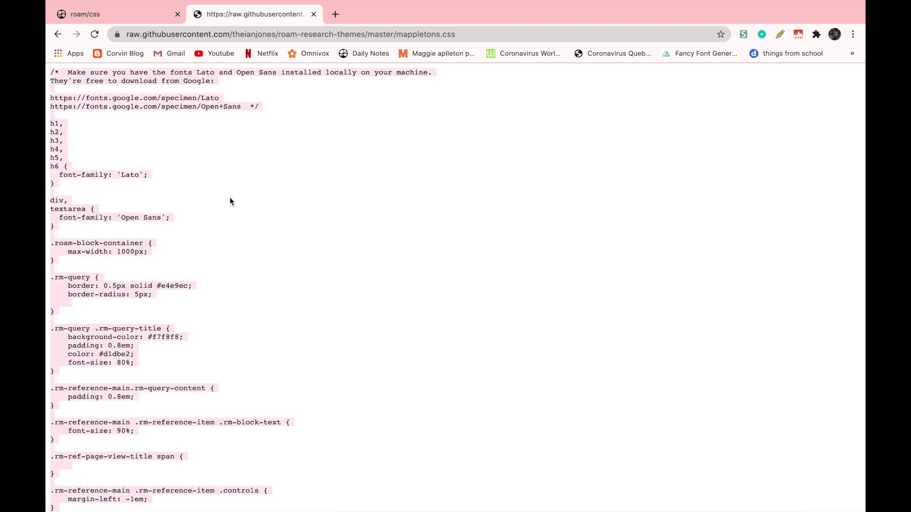
click(97, 15)
click(321, 194)
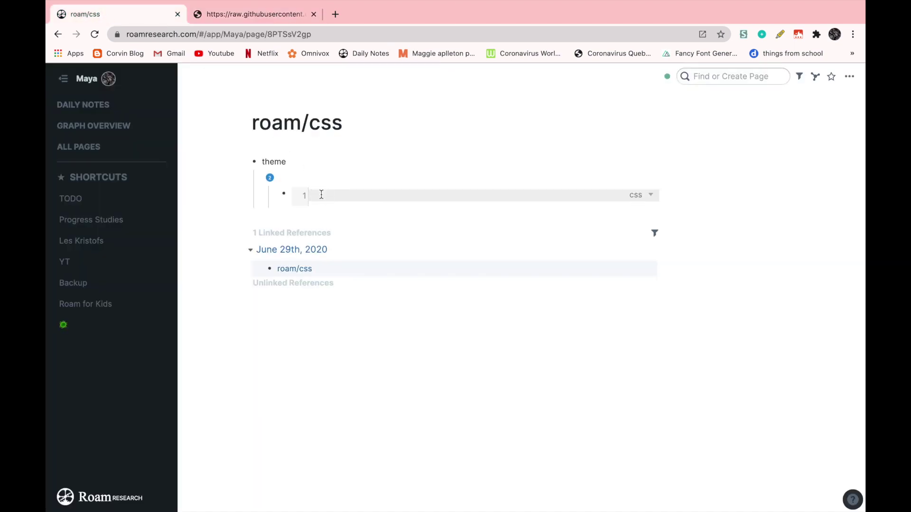
Paste the Mappletons CSS into the code block and label the version 'Maggie's theme'
key(super+v)
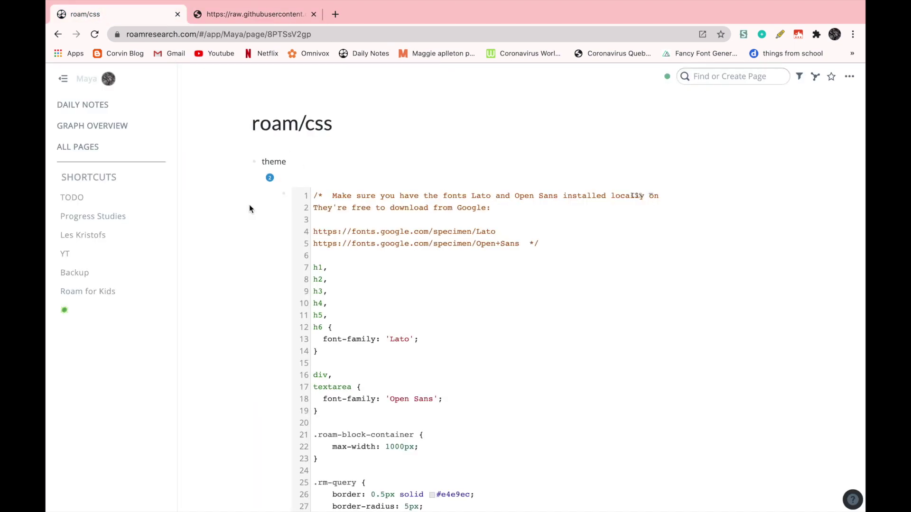
click(289, 179)
text(Maggie's theme)
Collapse Maggie's theme, preview Mappletons styling on Daily Notes and Les Kristofs, then return to roam/css
click(261, 178)
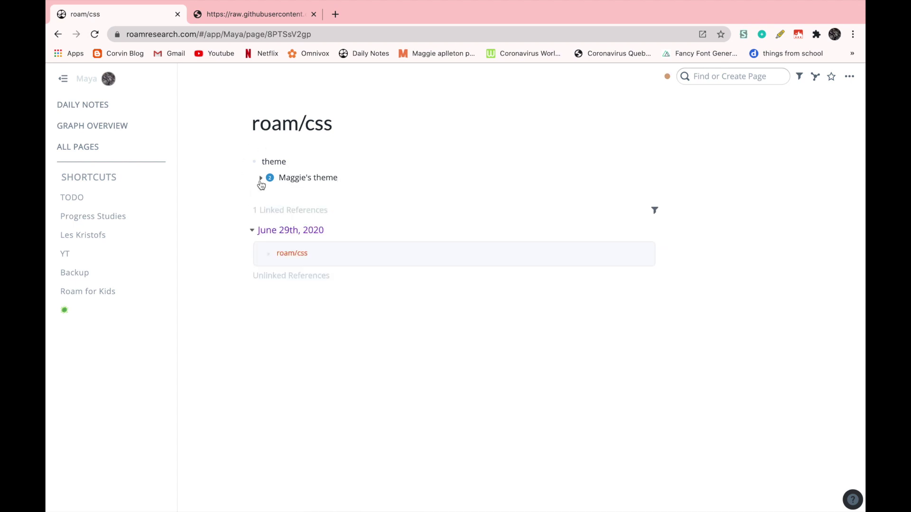
click(109, 107)
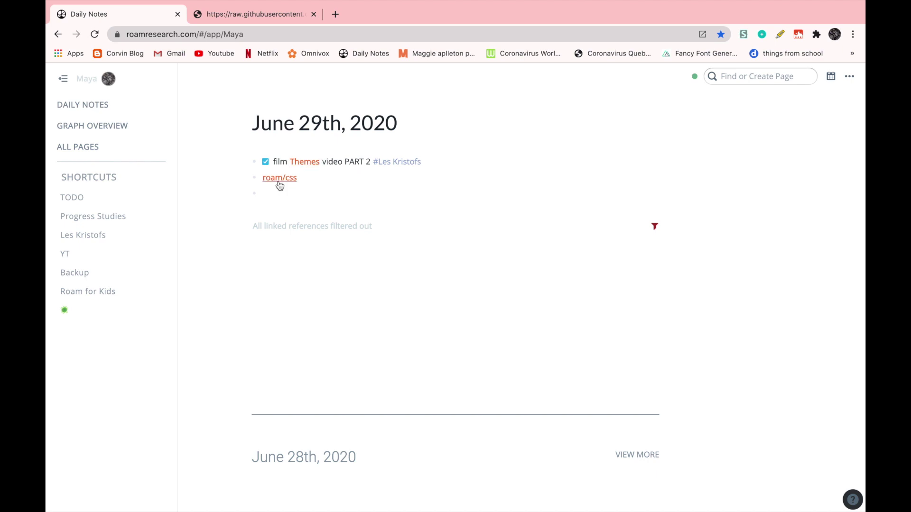
shift+click(405, 159)
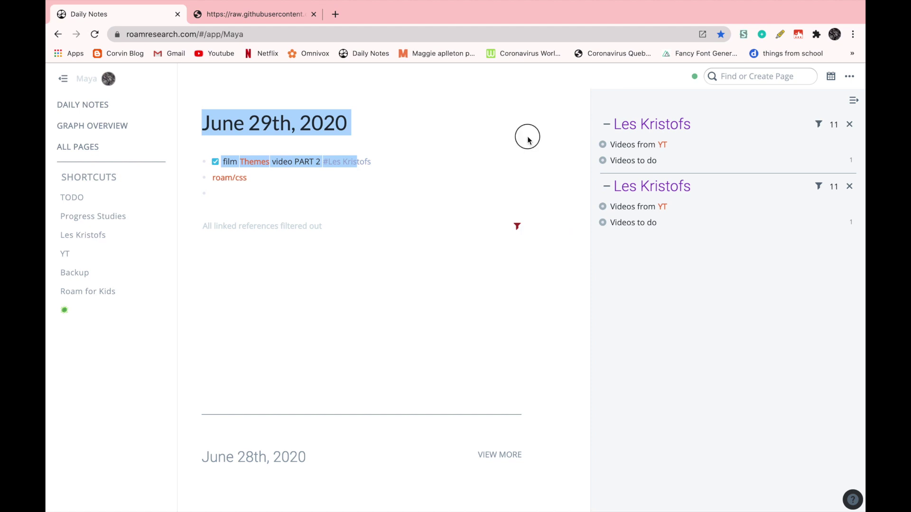
click(606, 124)
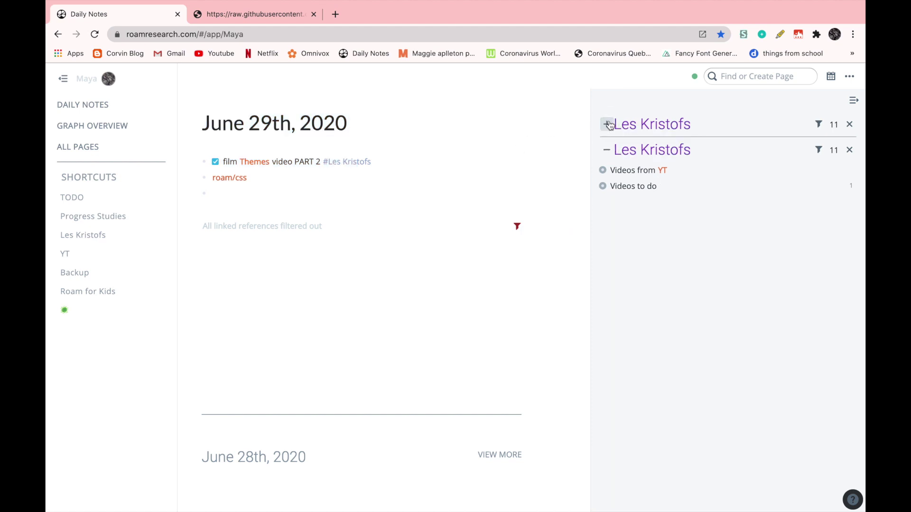
click(606, 150)
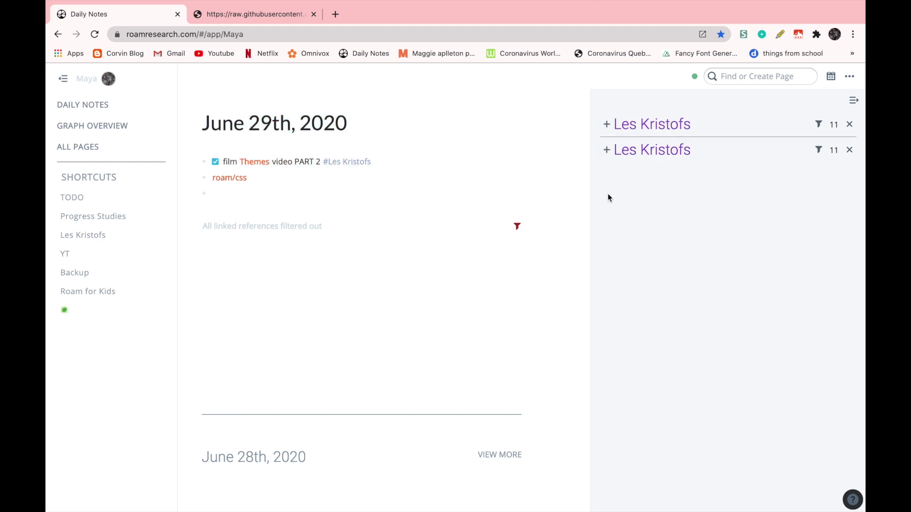
click(853, 100)
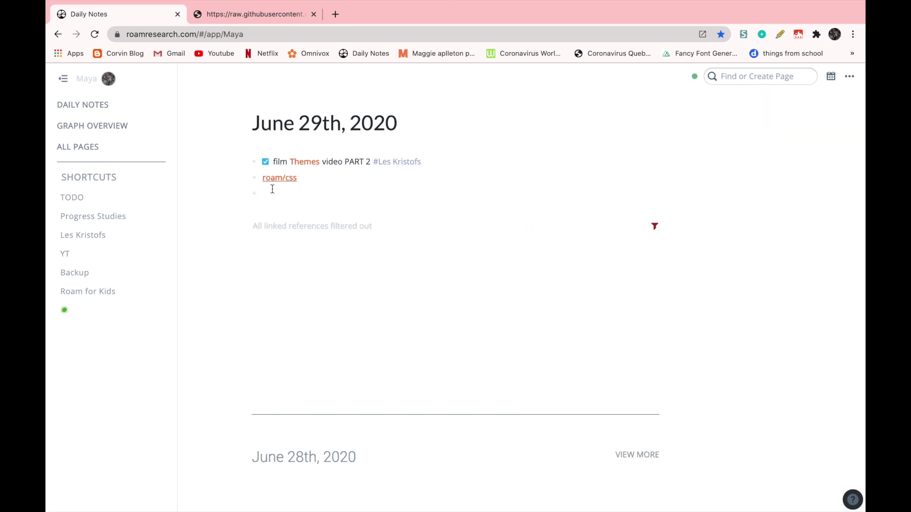
click(280, 178)
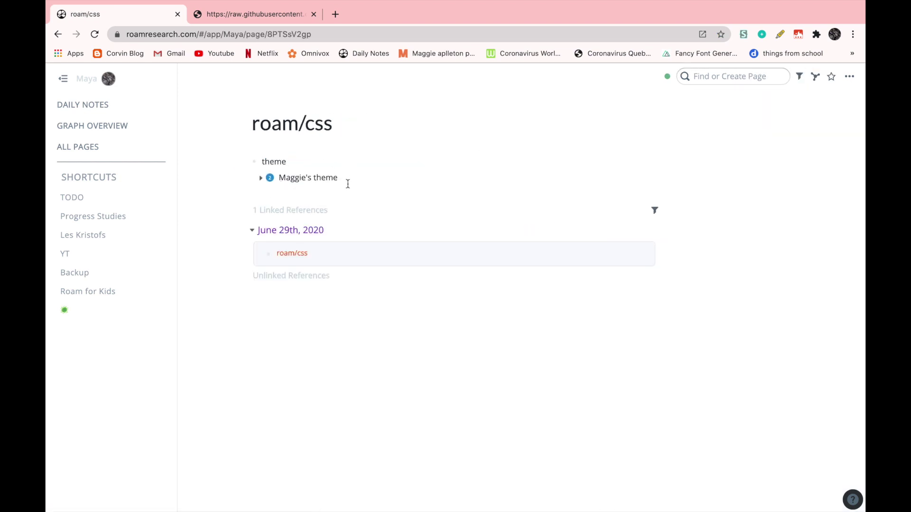
Add a third version to the theme block holding an empty css code block
right_click(270, 180)
click(323, 303)
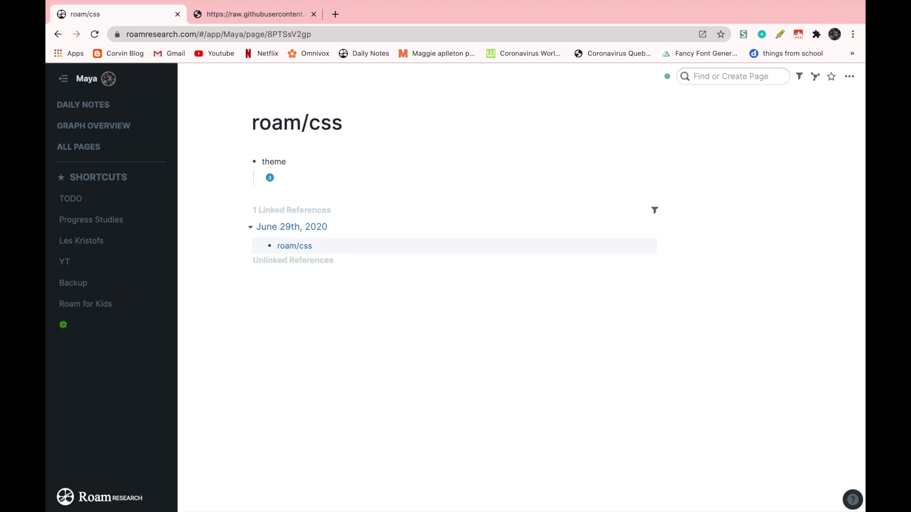
key(Return)
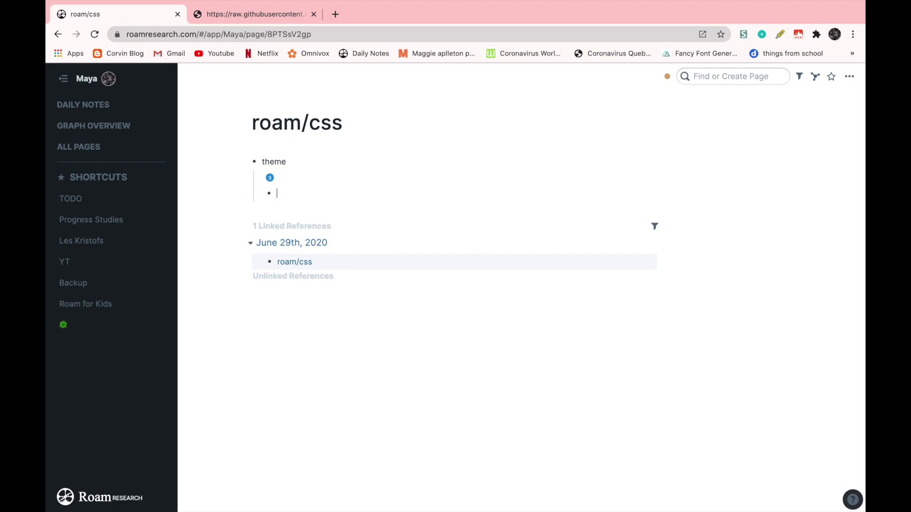
key(Tab)
text(/code)
key(Down)
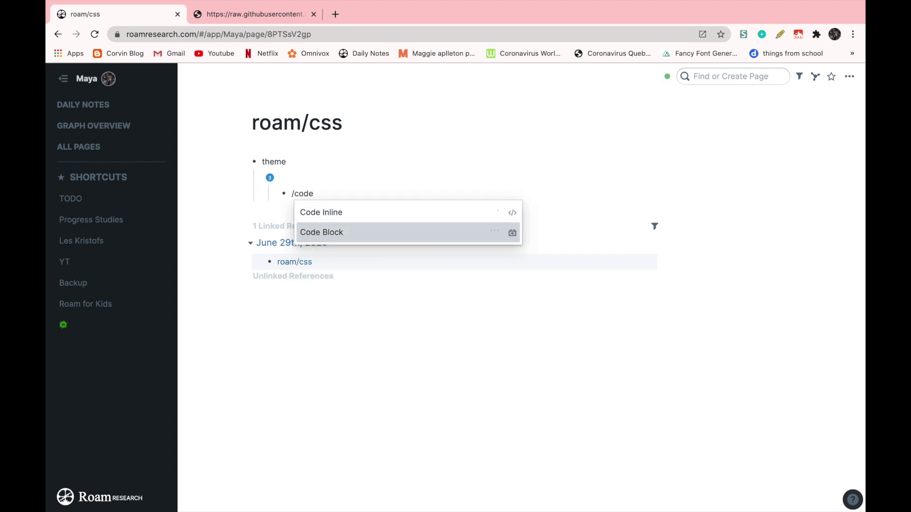
key(Return)
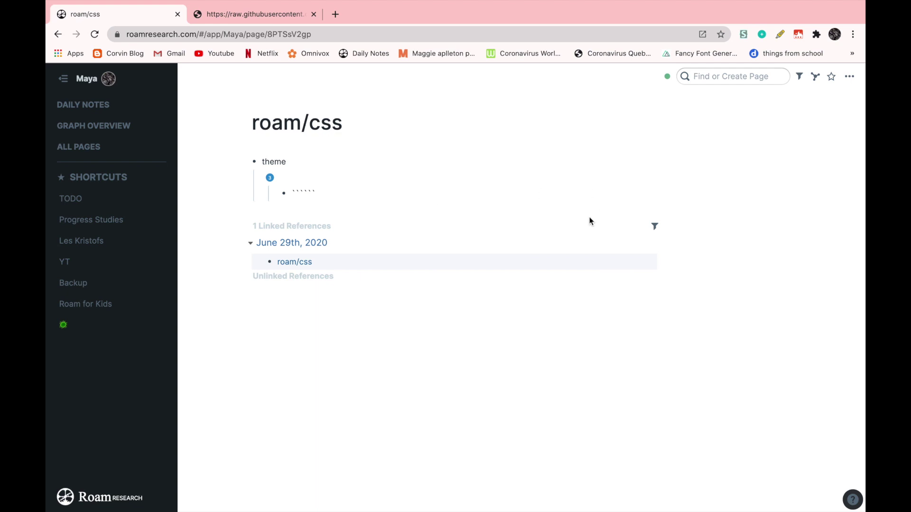
click(634, 197)
click(637, 214)
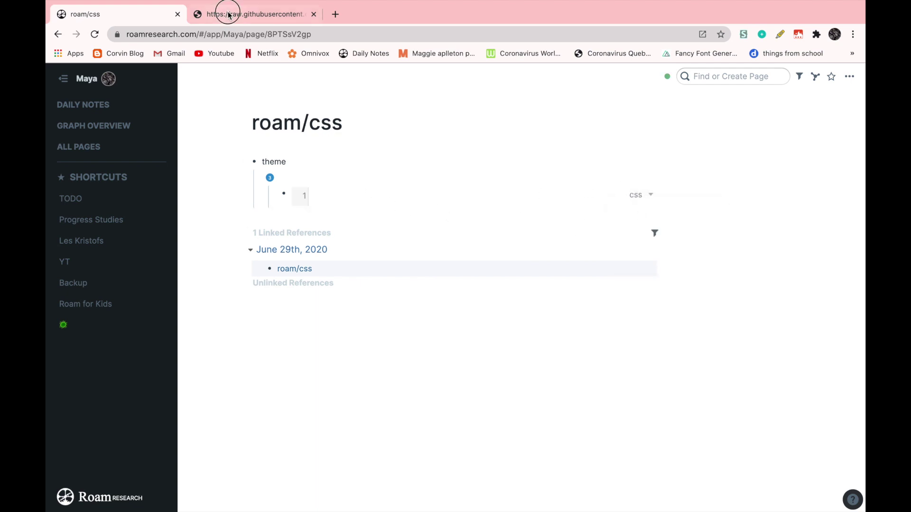
click(210, 21)
click(58, 34)
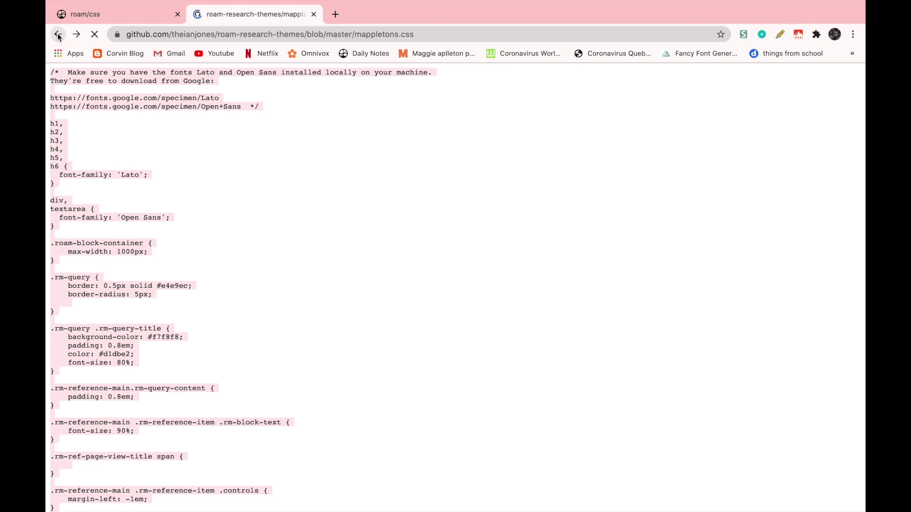
Open the Night Owlish theme's raw night-owl-ish.css on GitHub and select all its CSS
scroll(305, 180, down, 13)
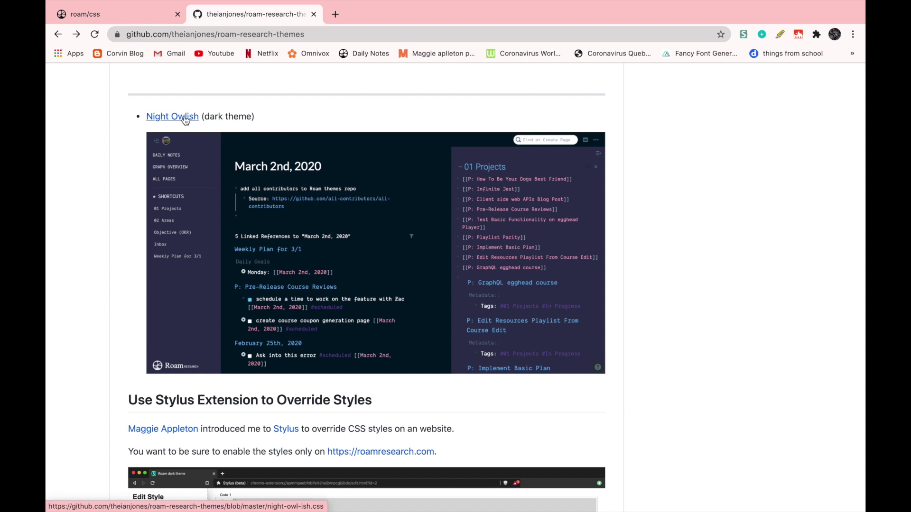
click(185, 121)
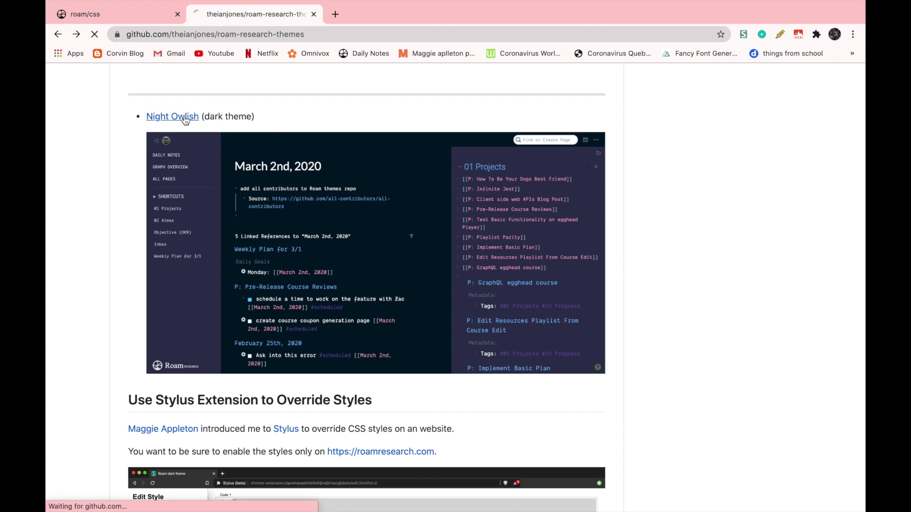
scroll(486, 152, down, 2)
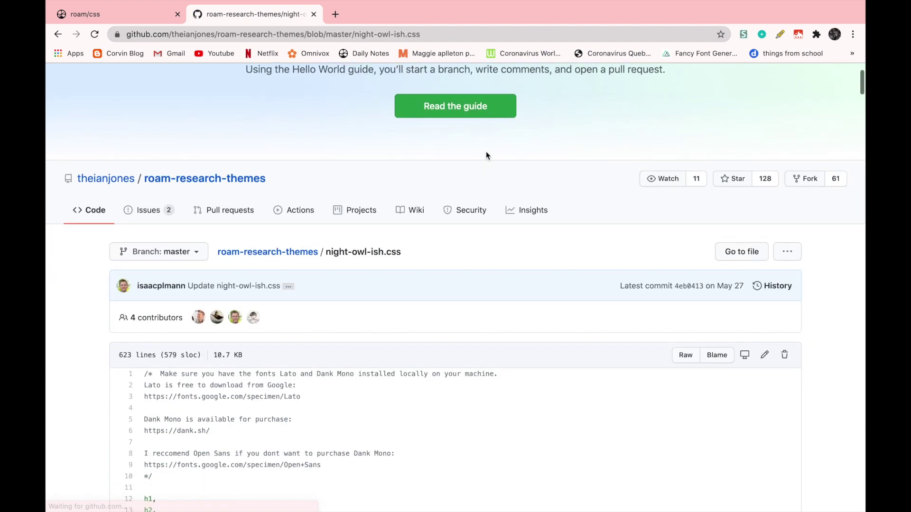
click(683, 357)
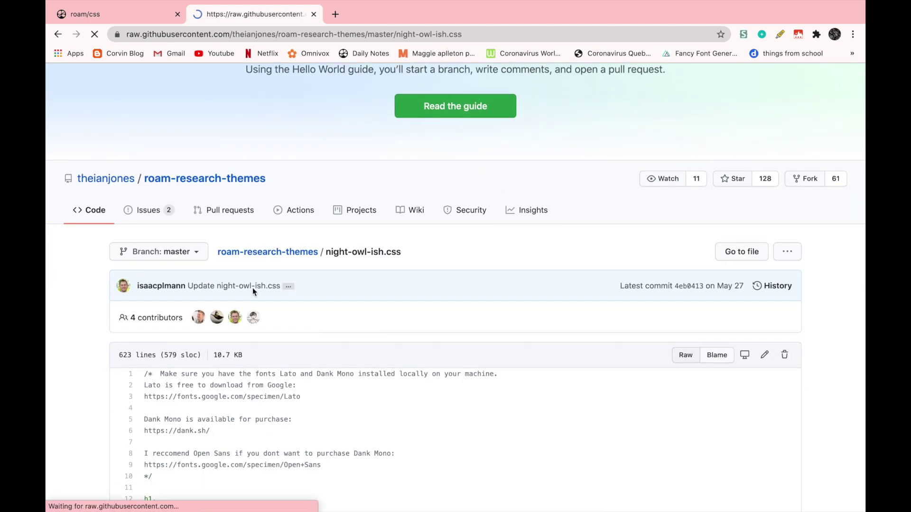
scroll(261, 126, down, 1)
scroll(261, 126, up, 1)
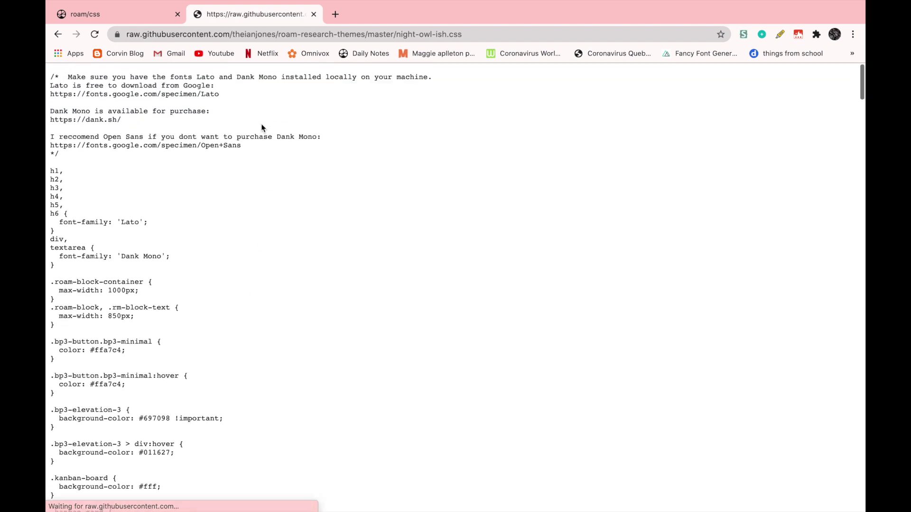
key(super+a)
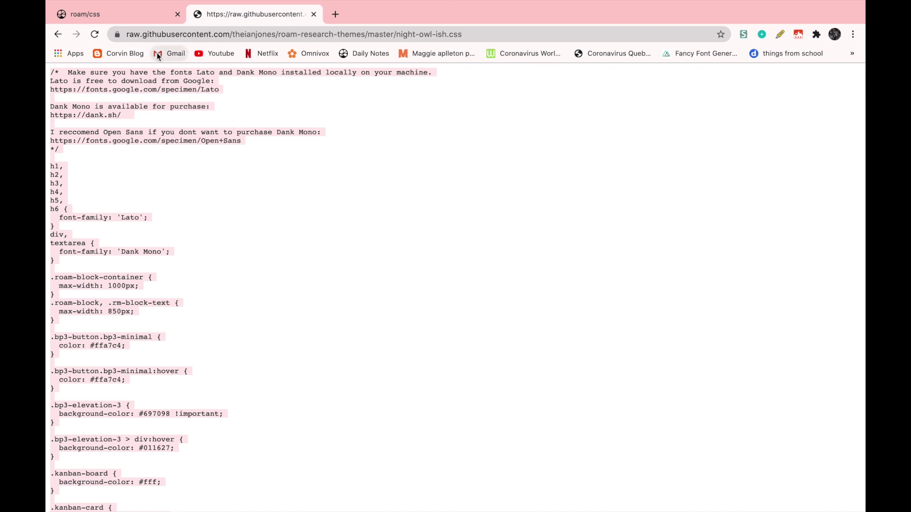
Paste the Night Owlish CSS into the empty css code block and label version 3 'dark mode'
click(122, 15)
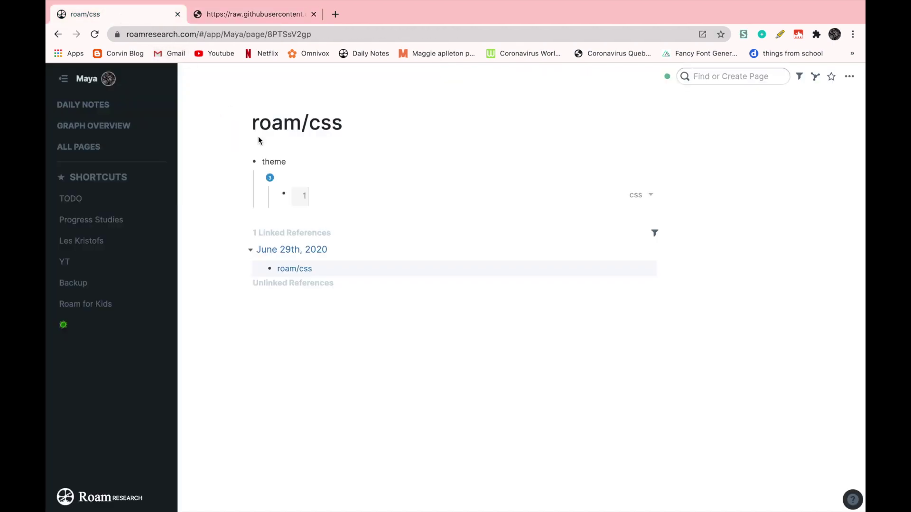
click(324, 199)
key(ctrl+v)
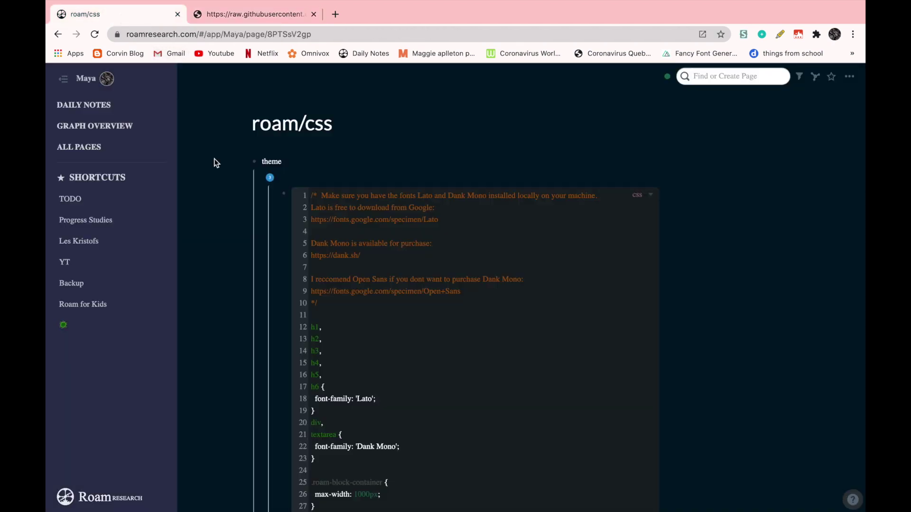
click(300, 179)
text(dark mode)
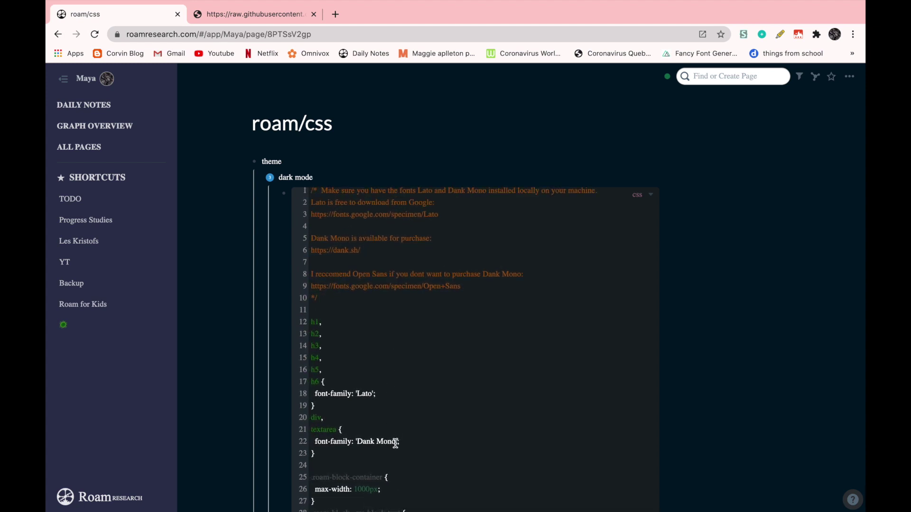
Replace the Dank Mono font with 'Open sans' and collapse the dark mode block
drag(396, 442, 360, 441)
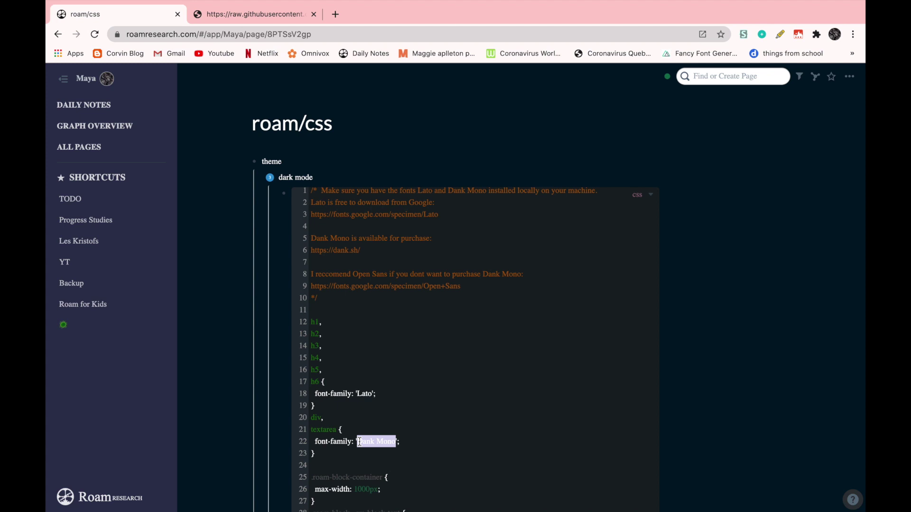
text(Open sans)
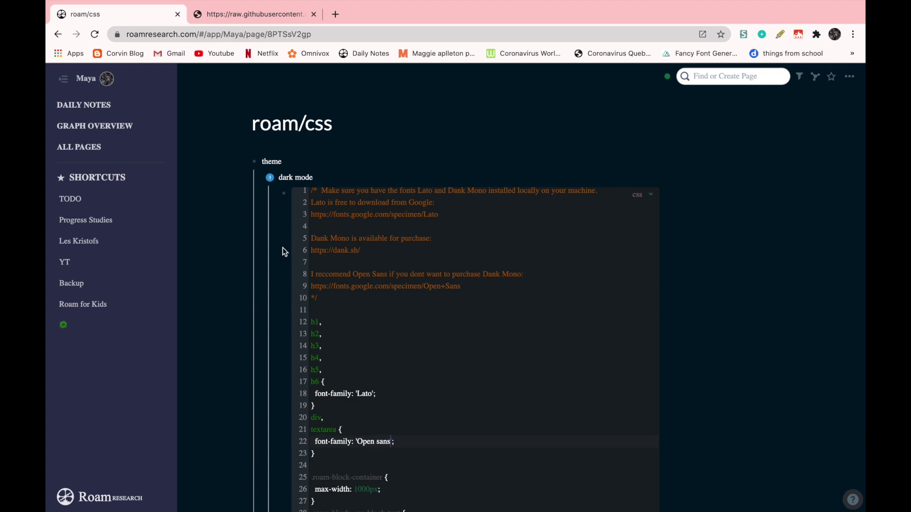
click(261, 179)
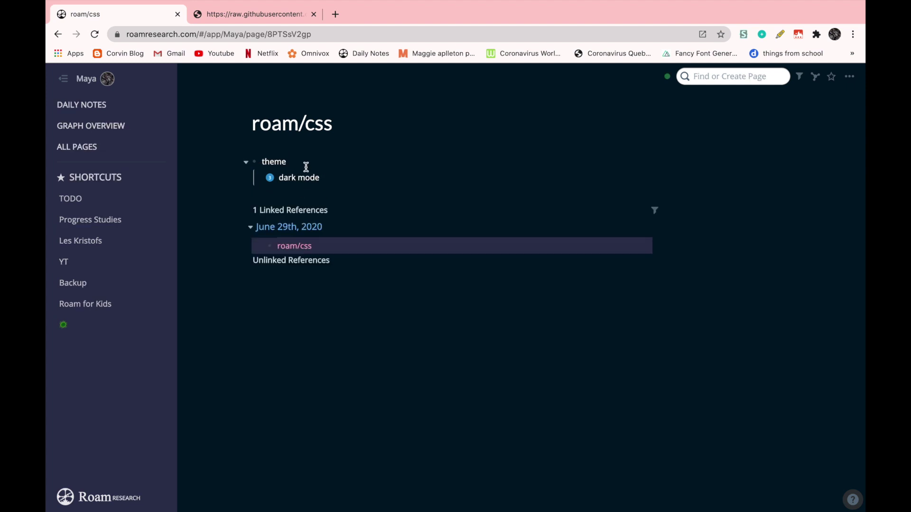
click(105, 104)
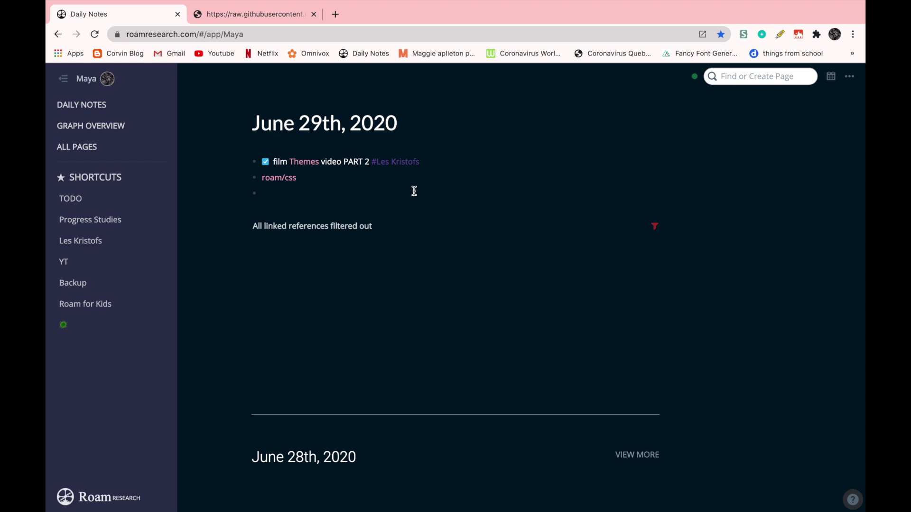
click(279, 179)
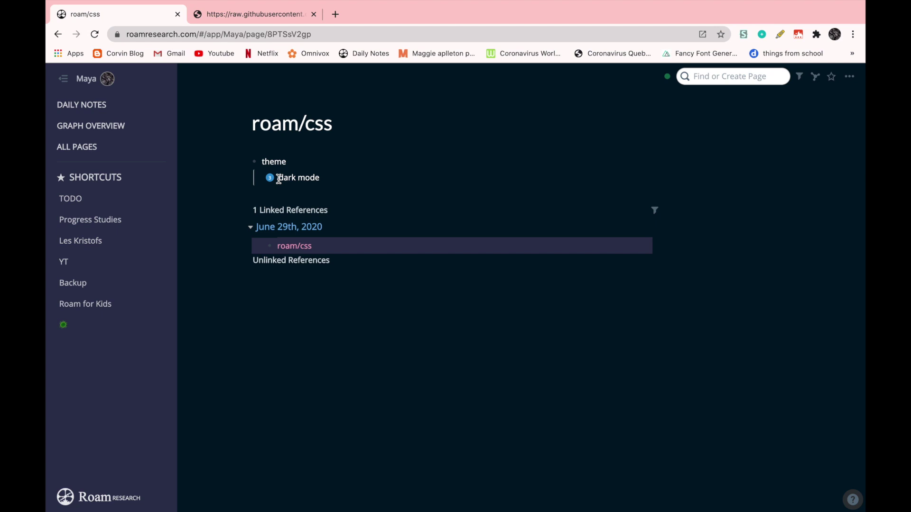
Preview the vertical sidebar, Maggie's theme and dark mode versions, then add a blank version 4
click(269, 178)
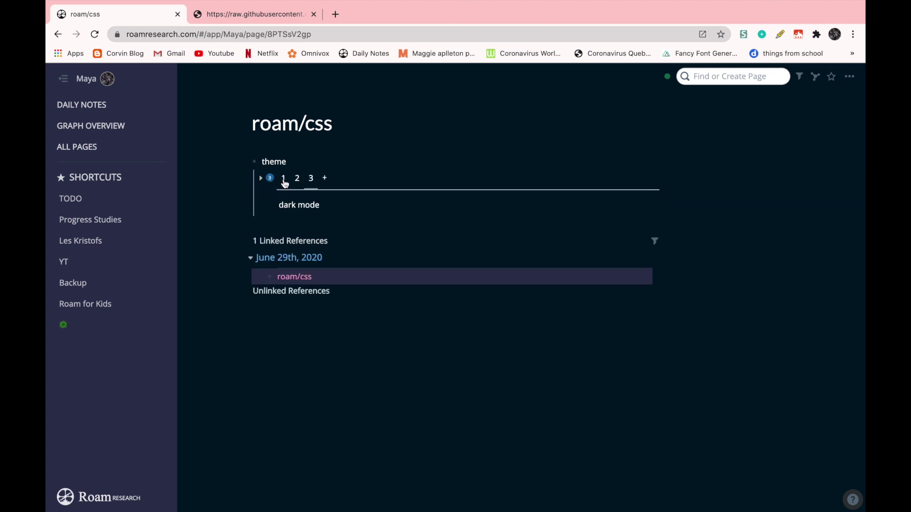
click(284, 180)
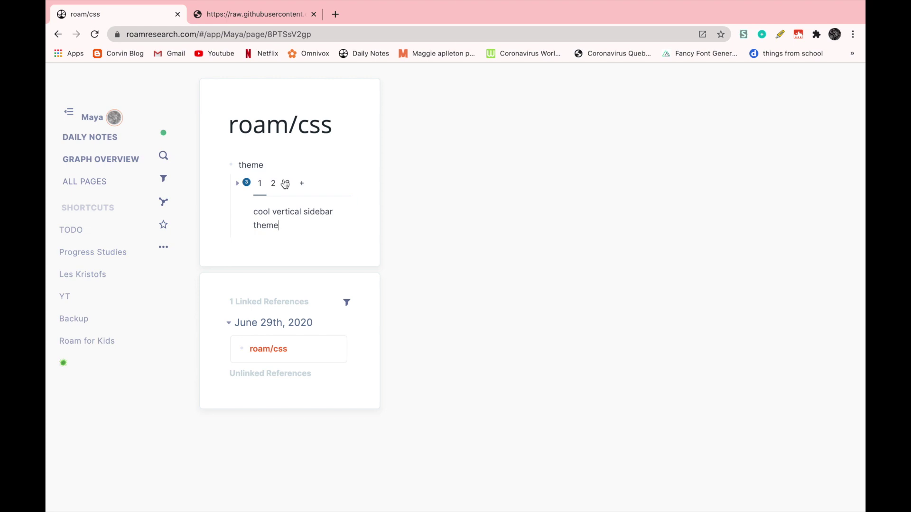
click(274, 183)
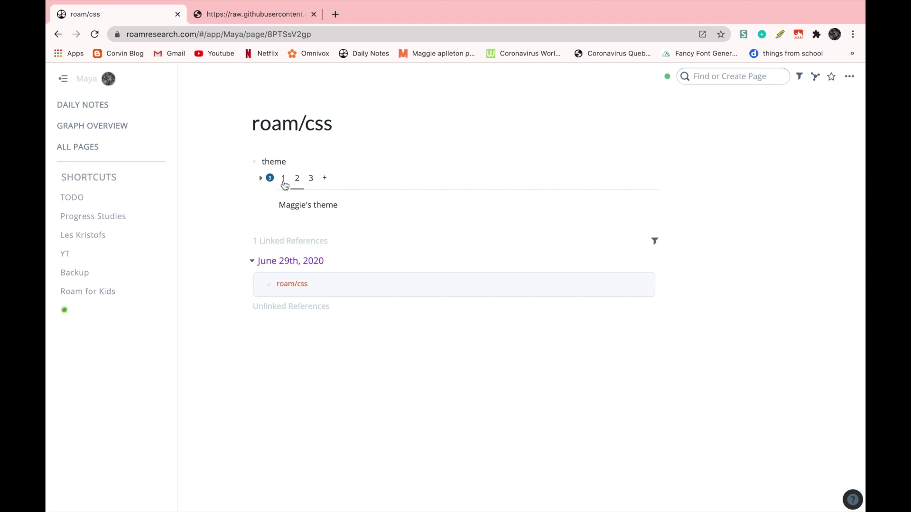
click(310, 184)
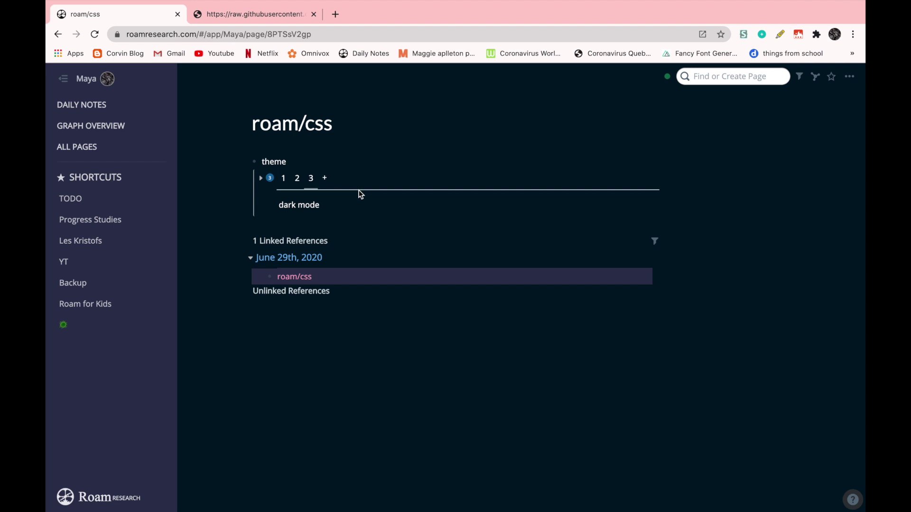
click(325, 181)
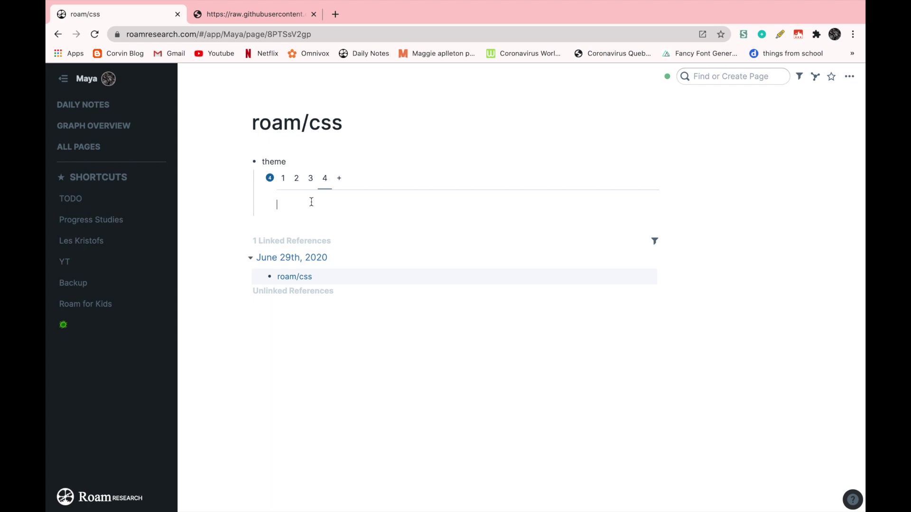
Label version 4 'example' and start a nested block beneath it
text(example)
key(Return)
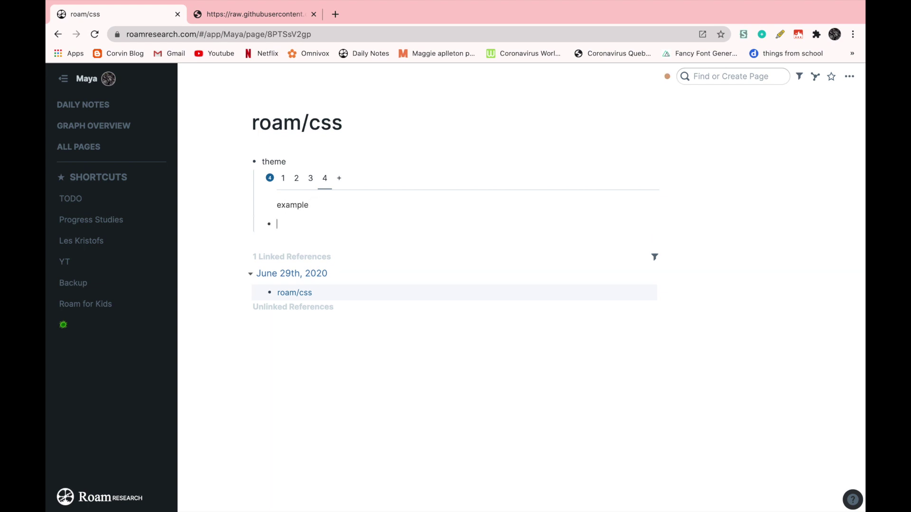
key(Tab)
Insert a code block with its language set to css, then zoom into it
text(/code)
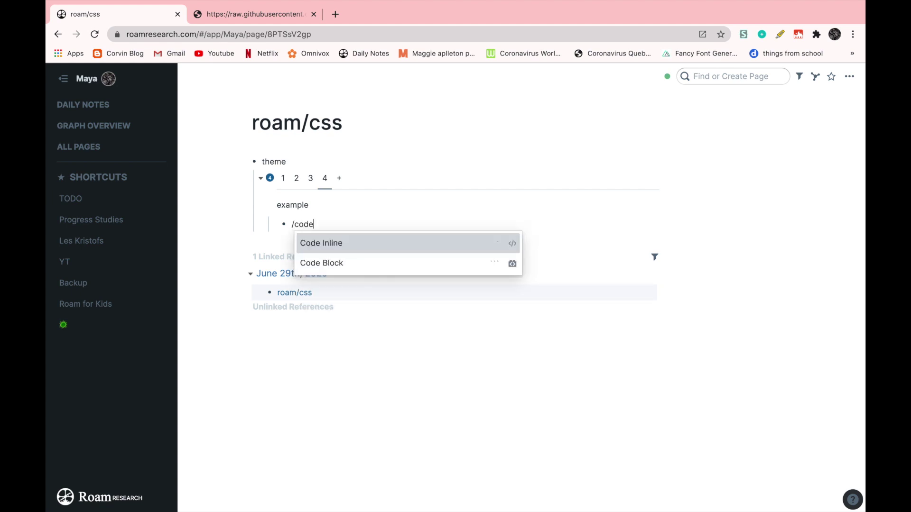
key(Down)
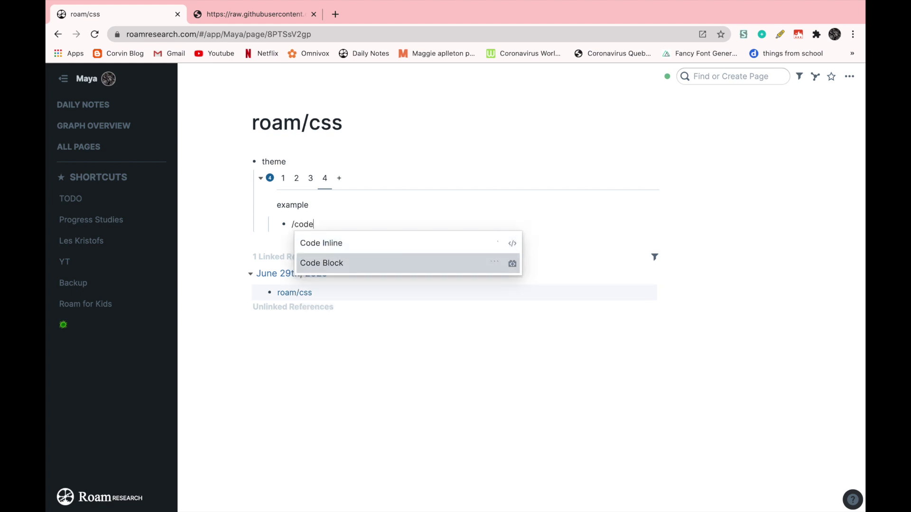
key(Return)
click(635, 228)
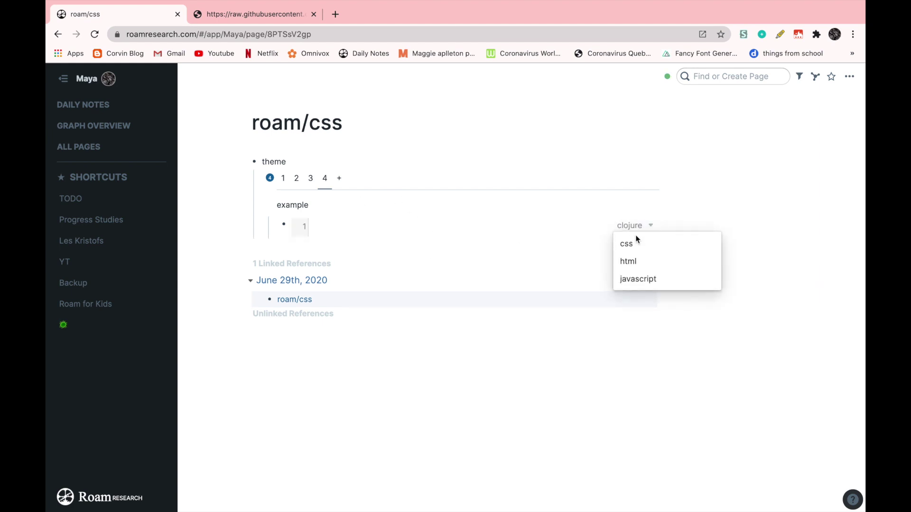
click(636, 240)
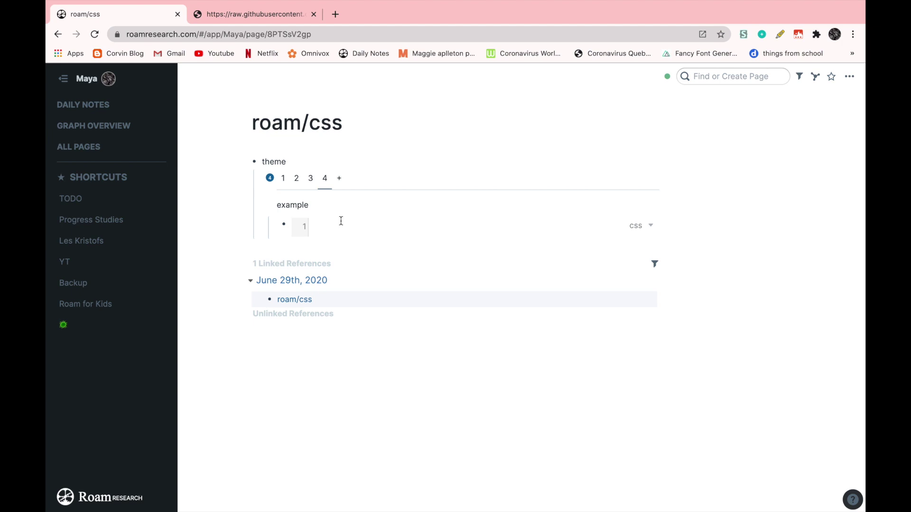
click(284, 225)
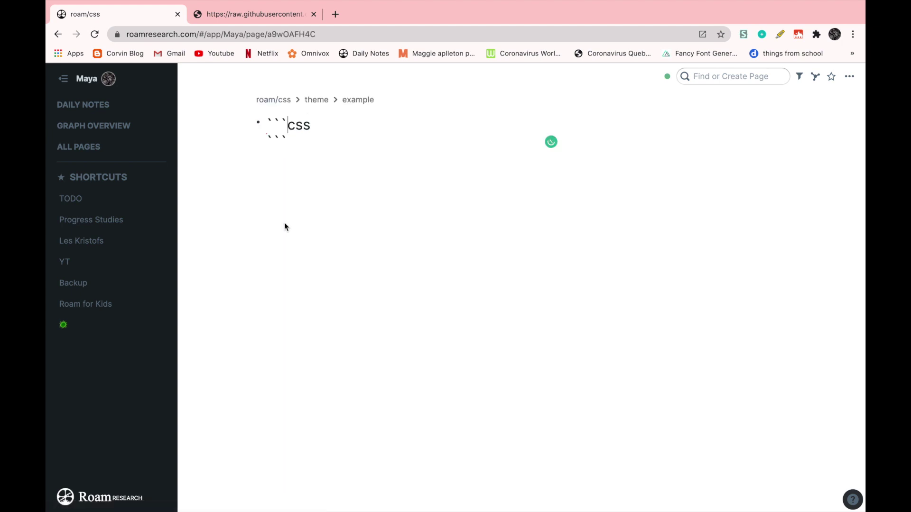
Back on roam/css, delete the 'example' version and reactivate version 1, the vertical sidebar theme
click(326, 134)
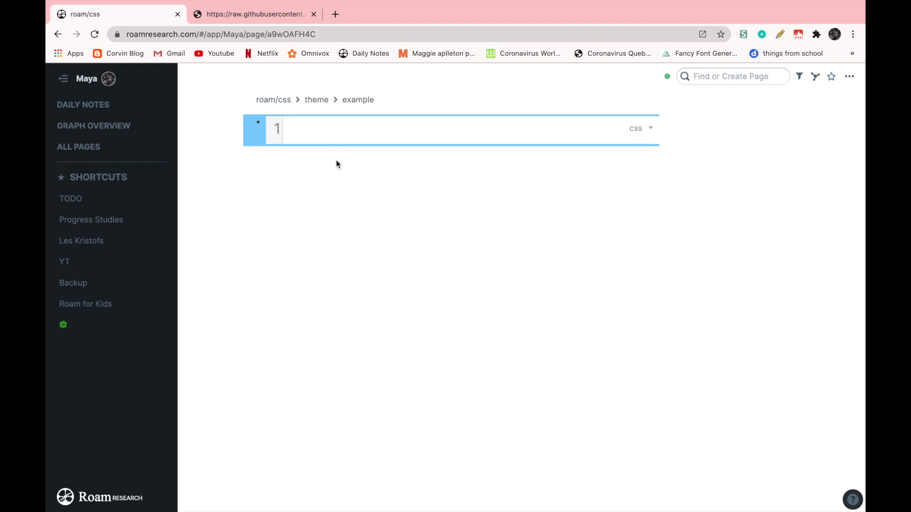
click(57, 34)
click(318, 205)
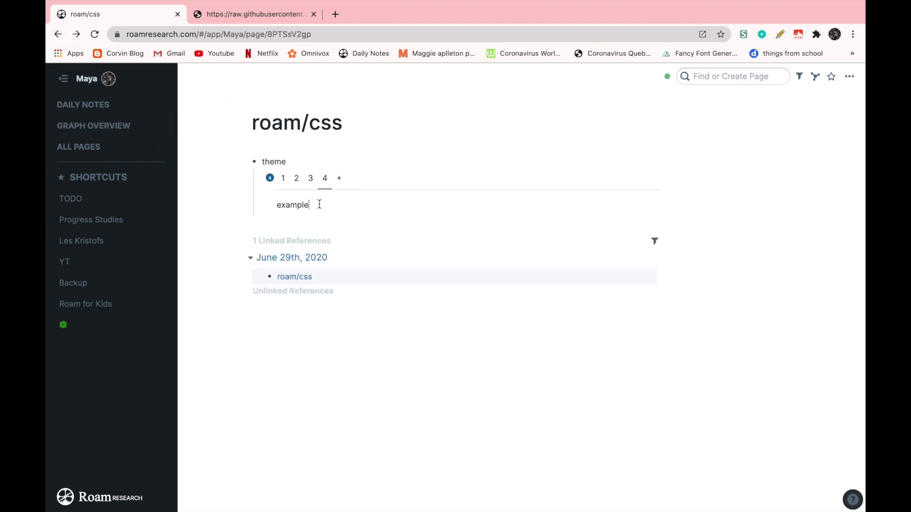
key(BackSpace)
key(BackSpace)
key(BackSpace)
key(BackSpace)
key(BackSpace)
key(BackSpace)
key(BackSpace)
key(BackSpace)
click(283, 179)
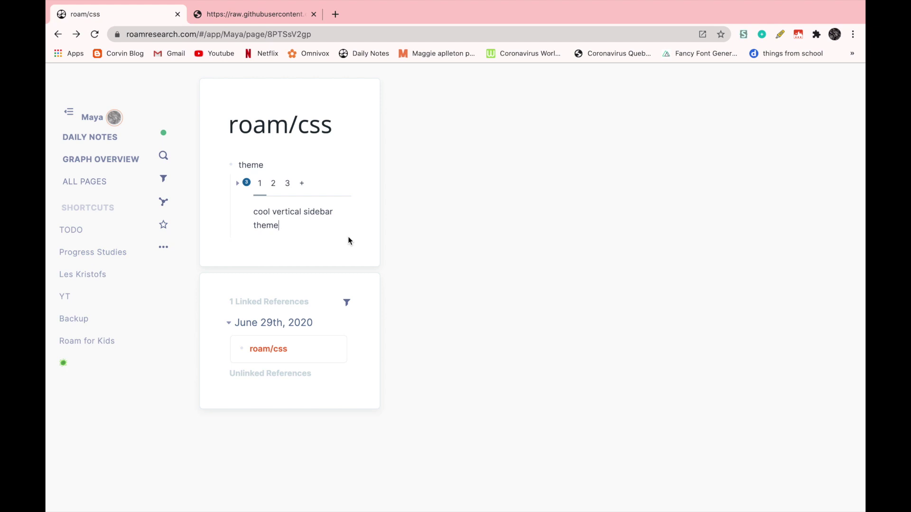